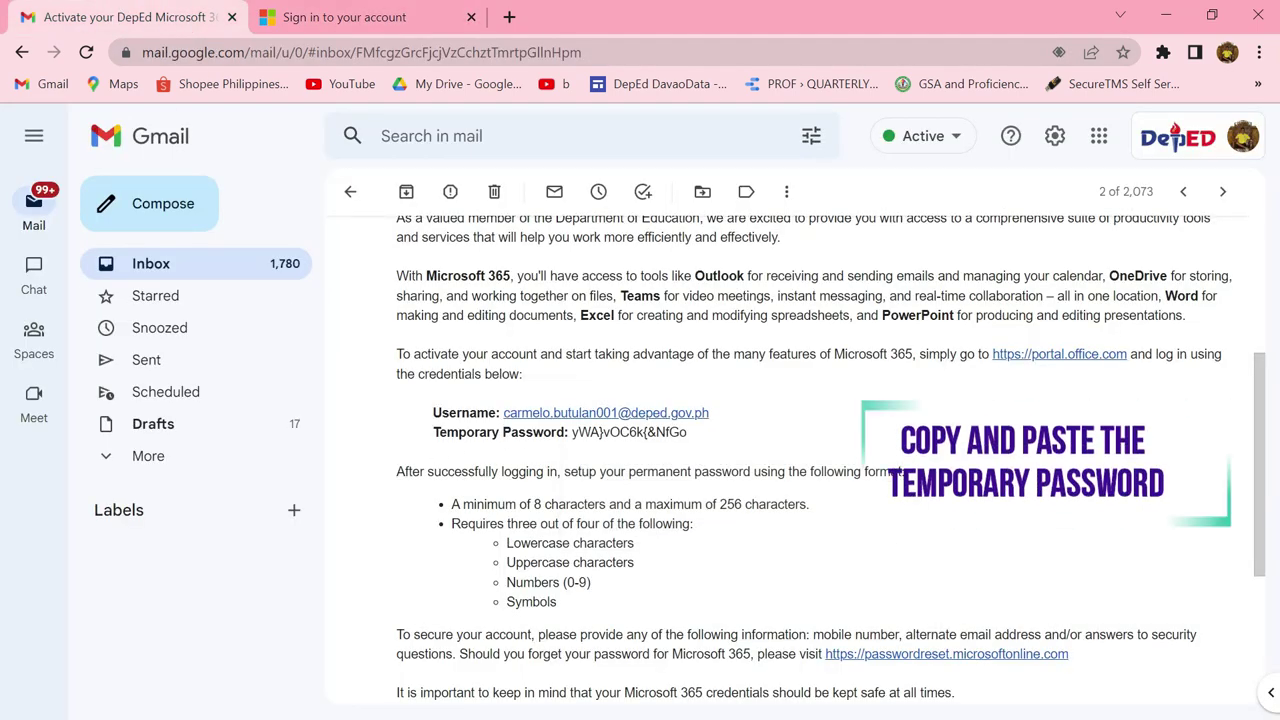
Step: Copy the temporary password from the Gmail activation email and return to the Microsoft sign-in tab
left_click_drag(571, 432, 707, 443)
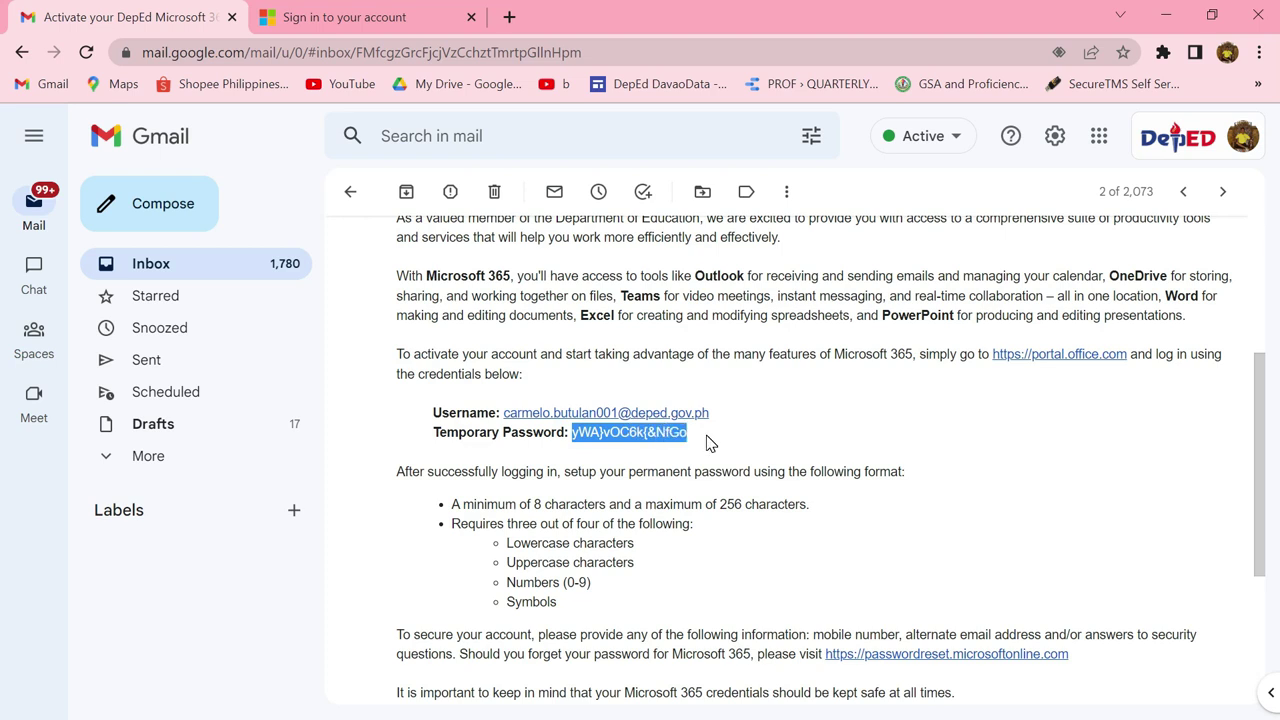
left_click(320, 14)
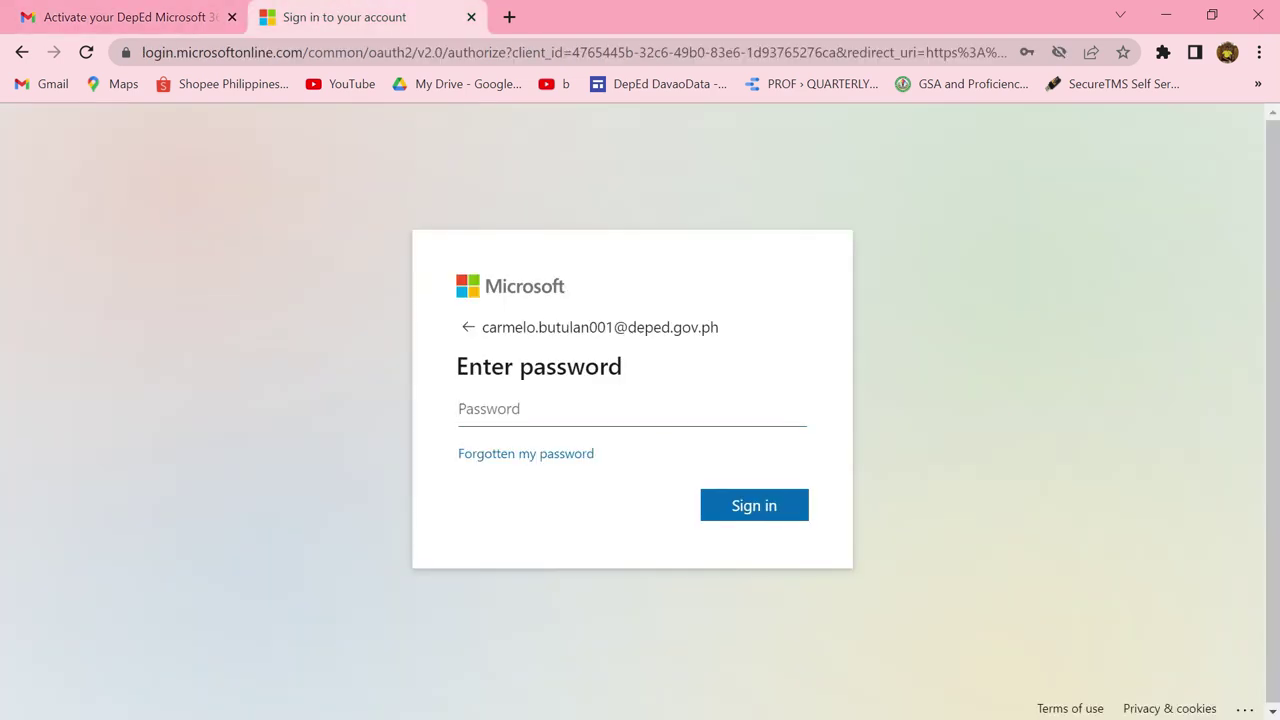
Step: Sign in by pasting the temporary password, reaching the Update your password form
left_click(468, 409)
key("ctrl+v")
left_click(735, 510)
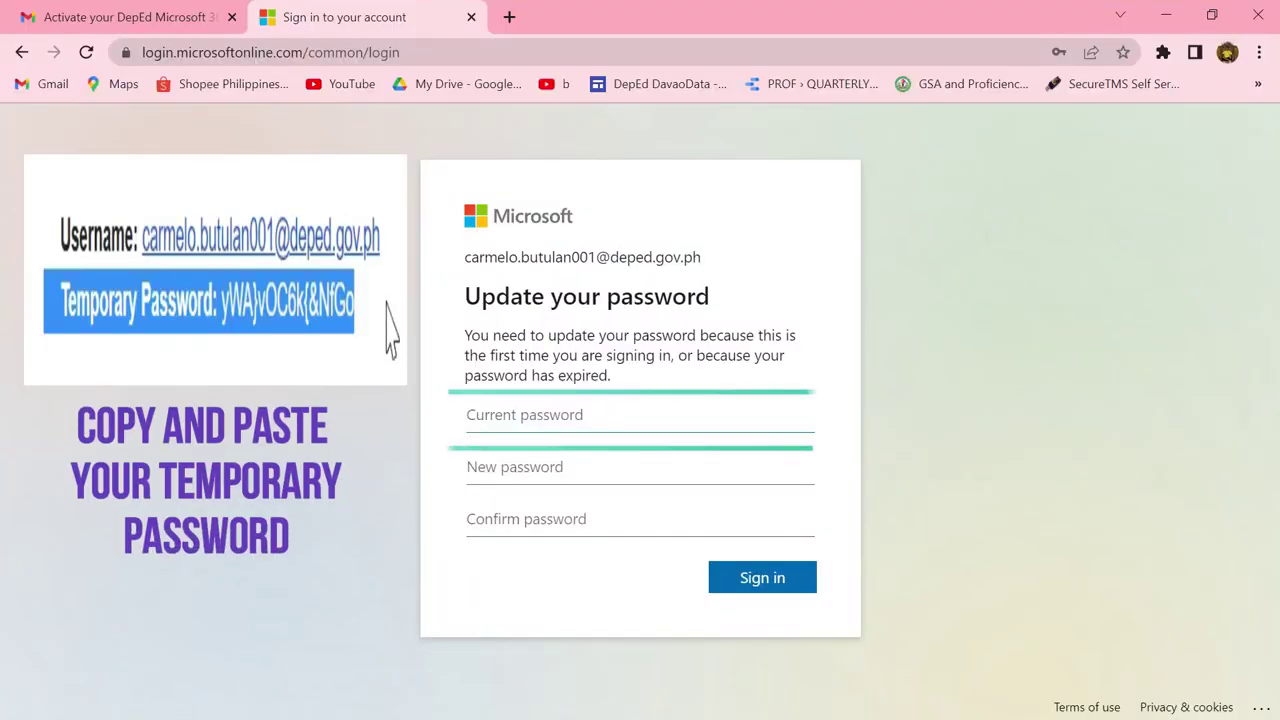
left_click(486, 414)
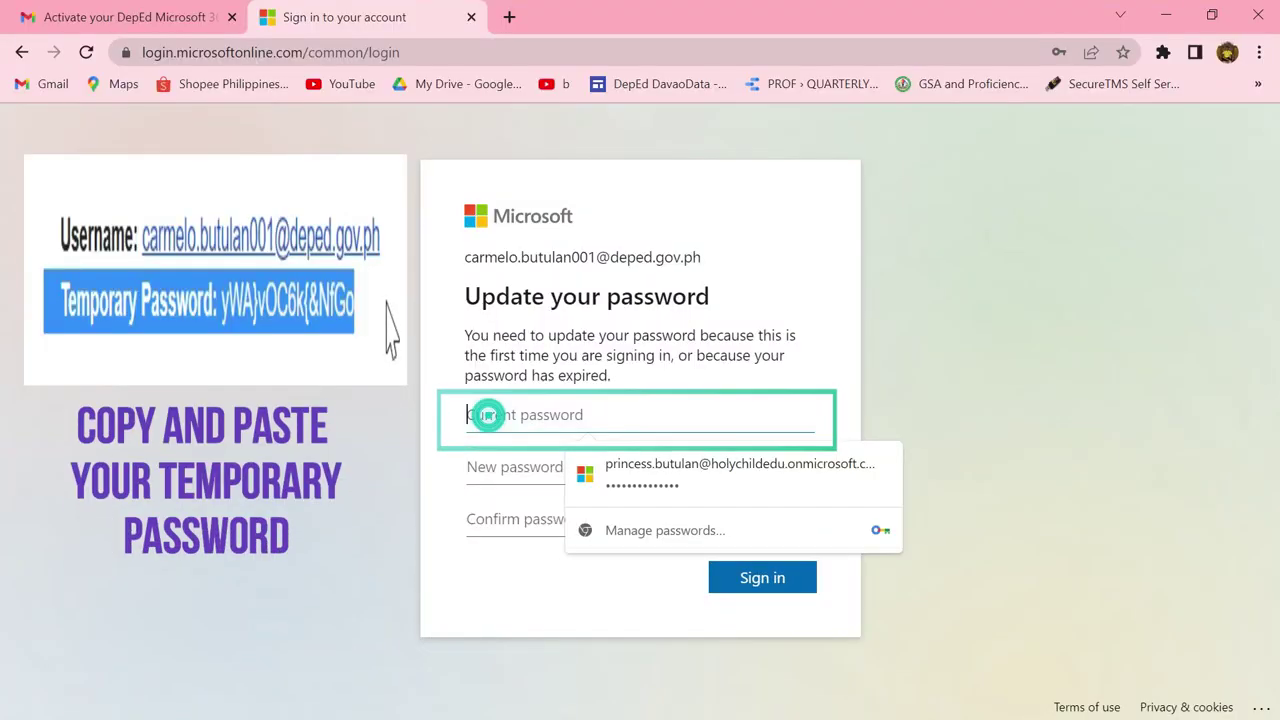
Step: Paste the temporary password as current password, enter a new password twice, and submit
key("ctrl+v")
left_click(508, 466)
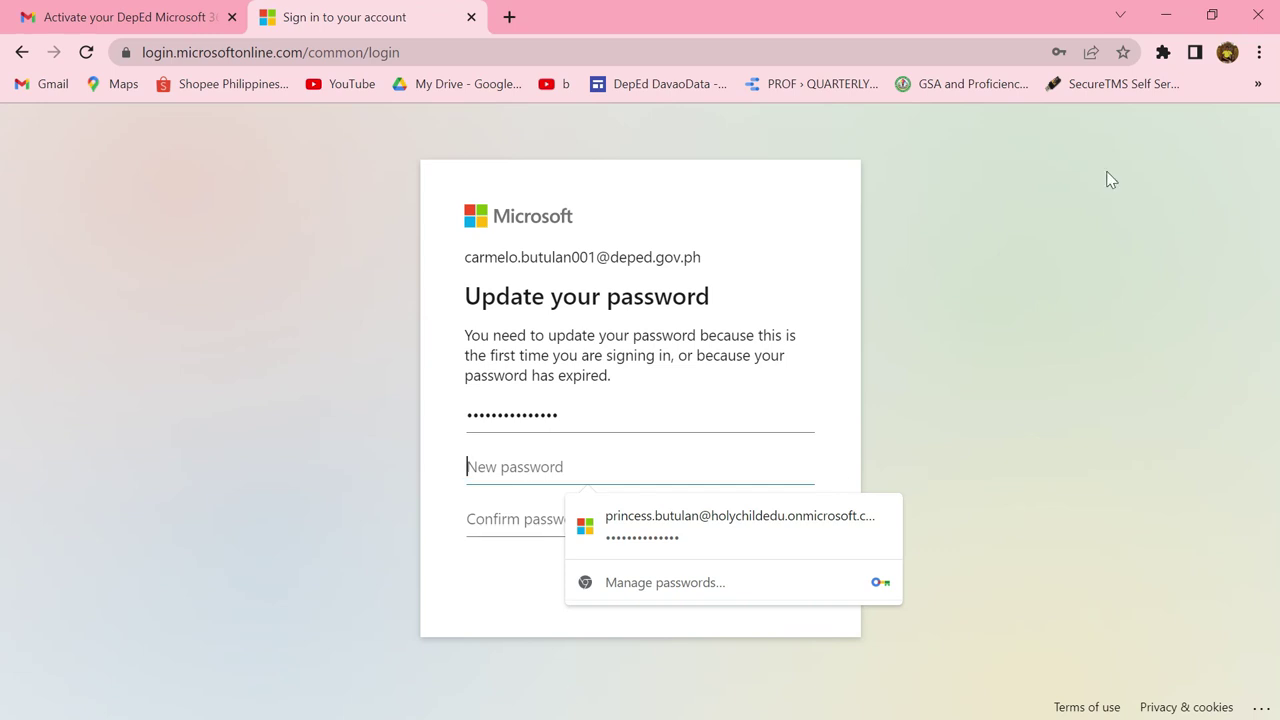
left_click(1150, 12)
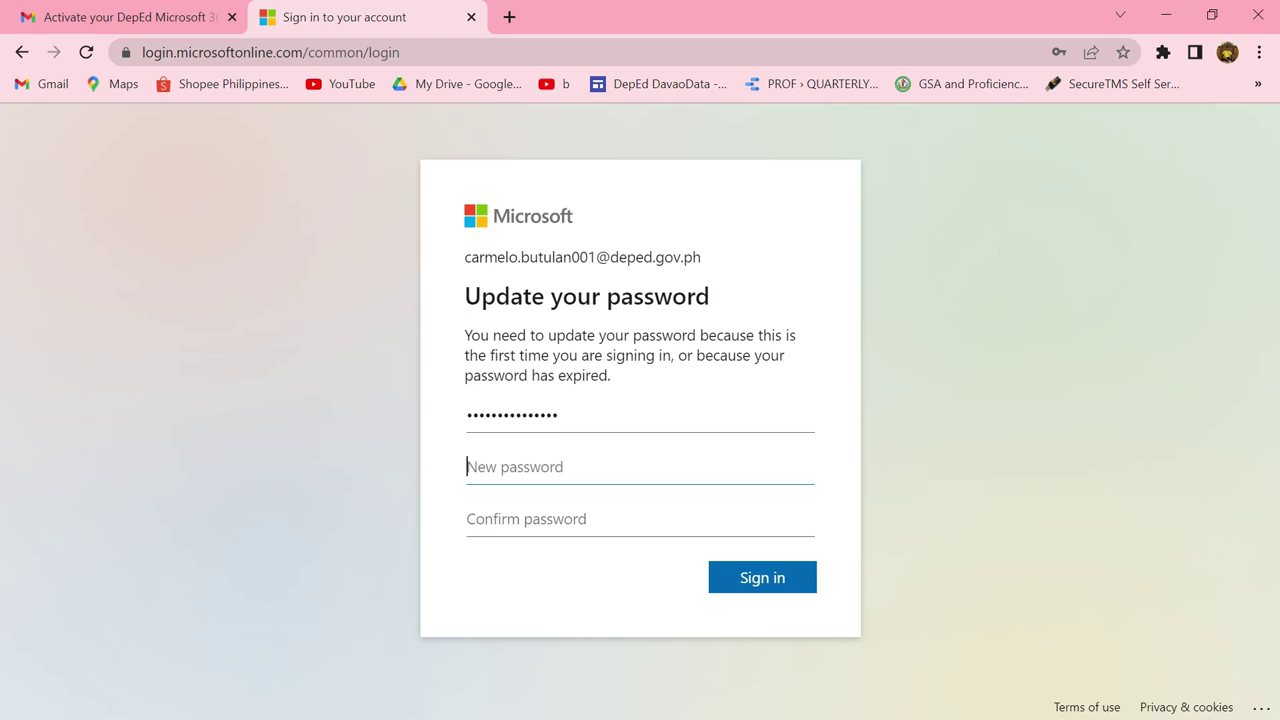
type("•••••••••••••••••")
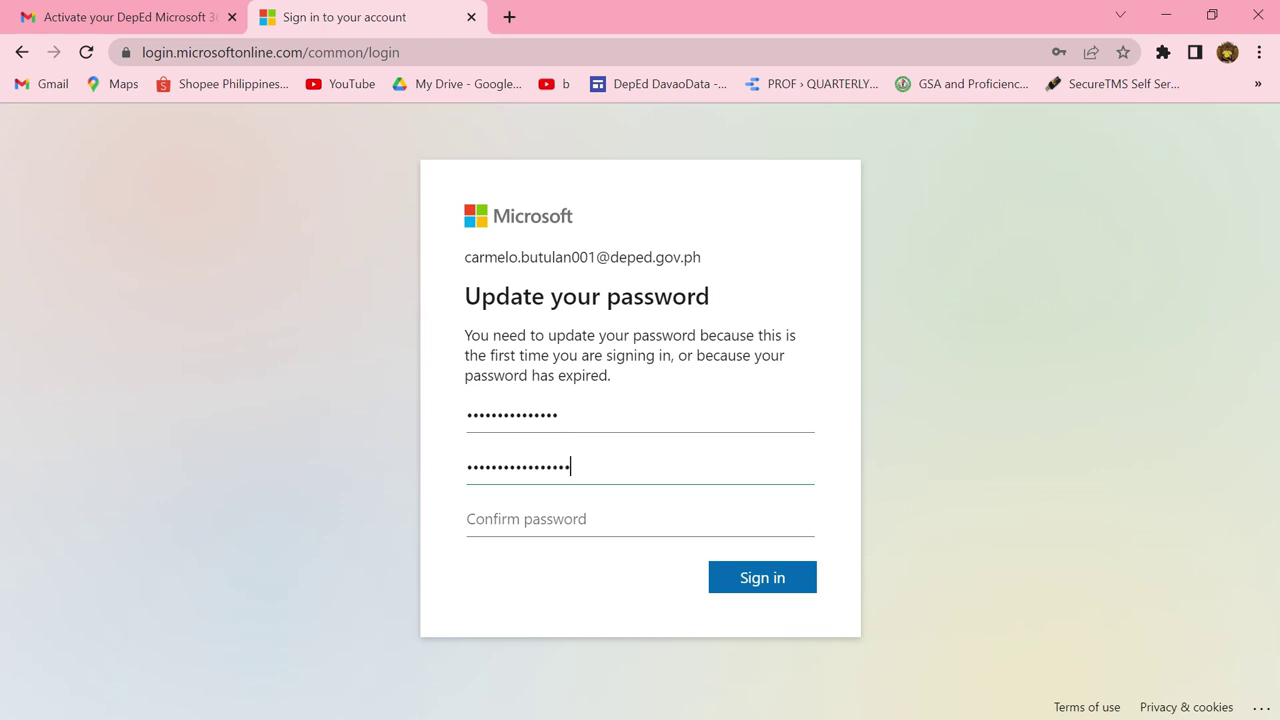
type("••••")
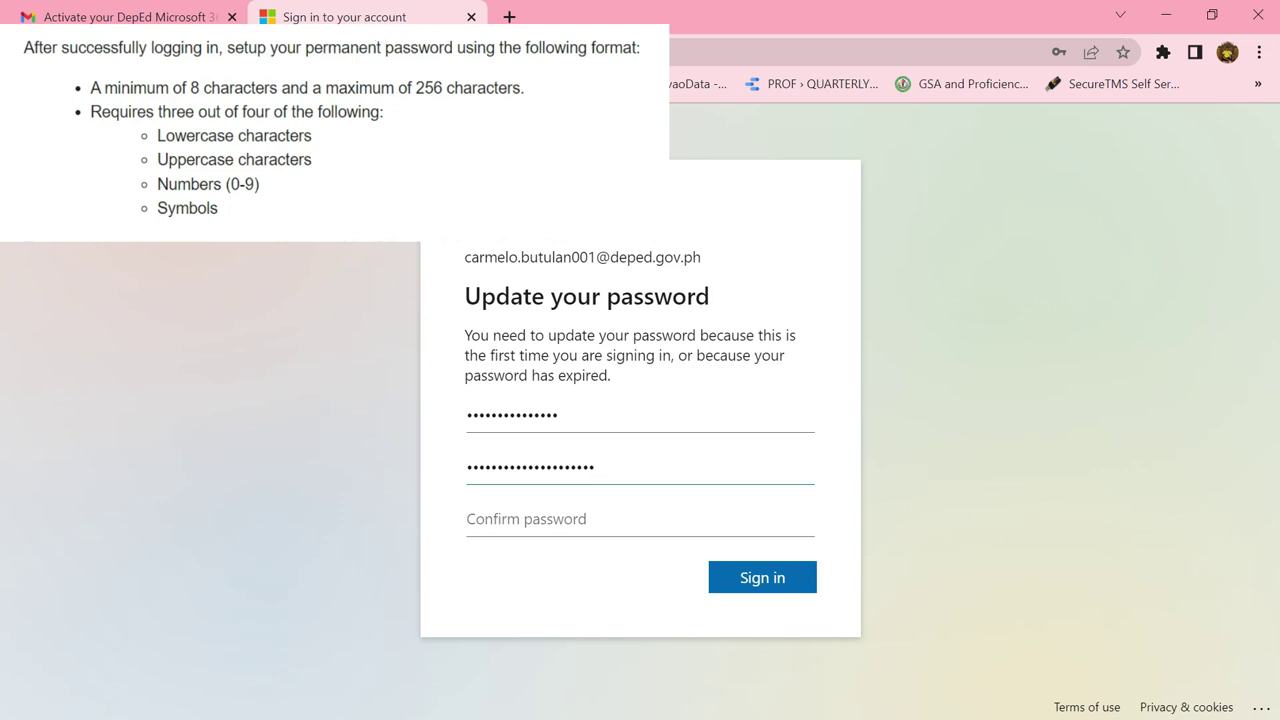
type("•••")
left_click(600, 519)
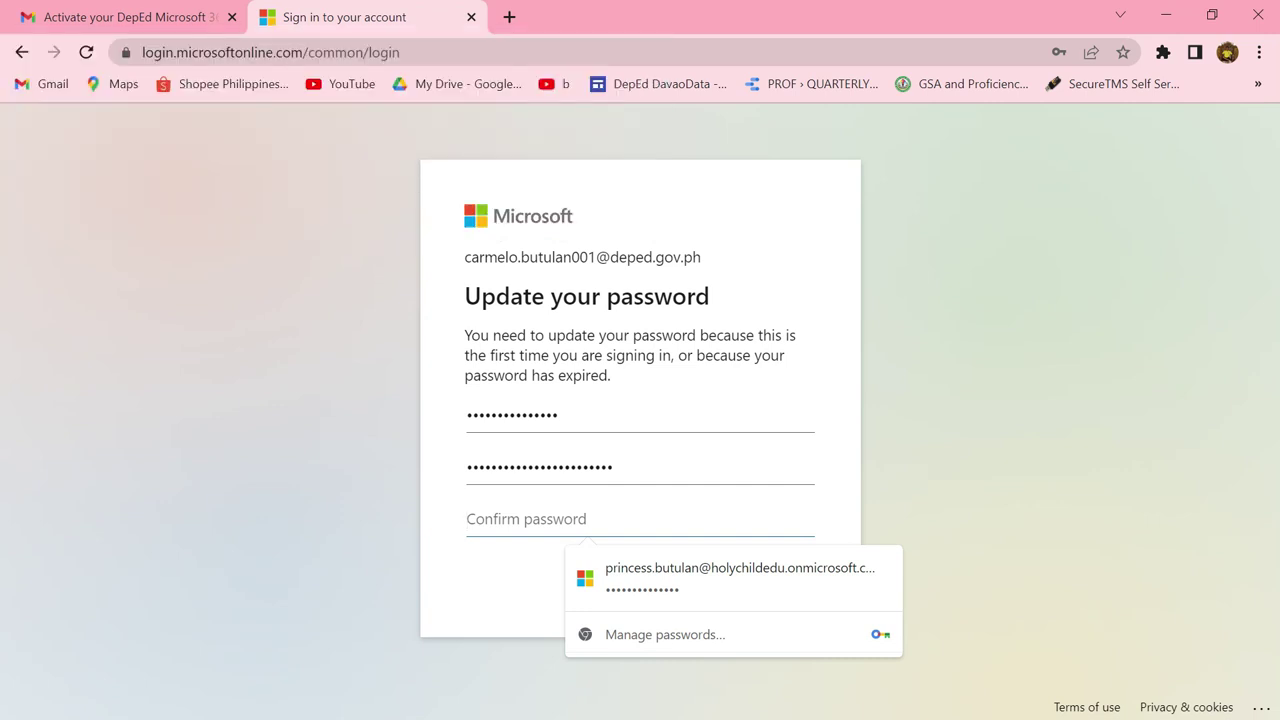
type("•••")
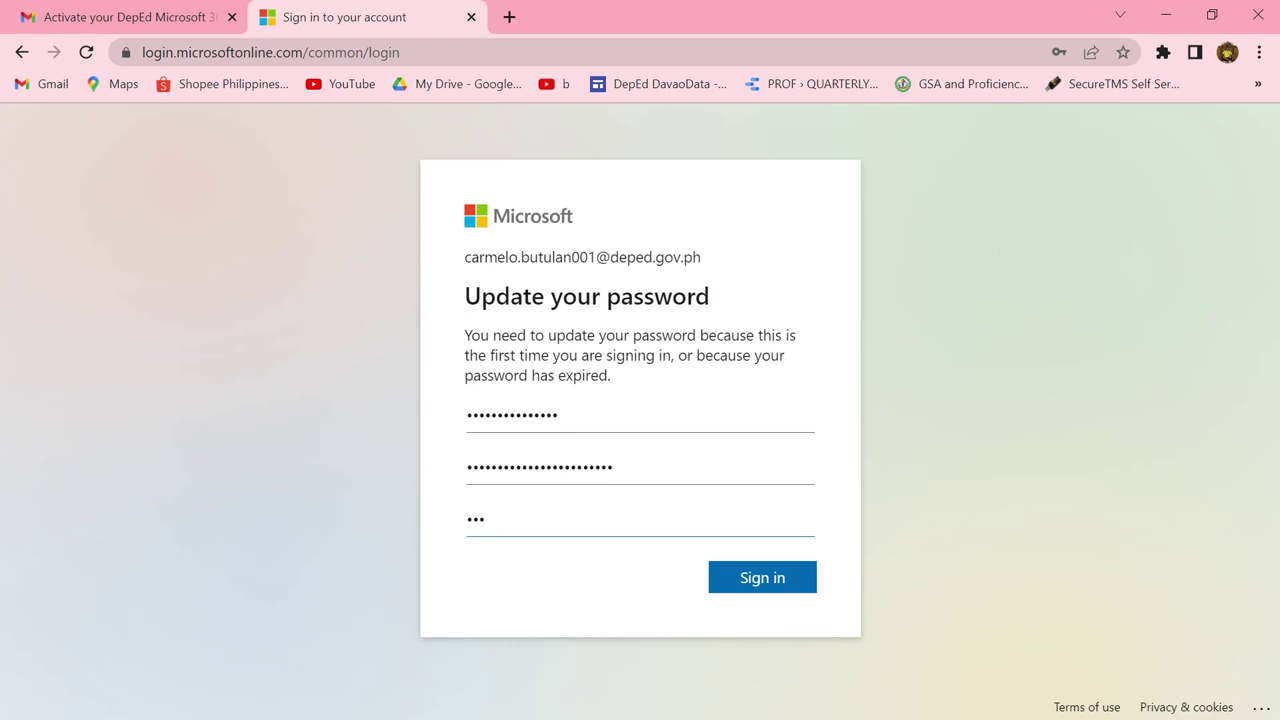
type("•••••••••••••••••••••")
left_click(775, 588)
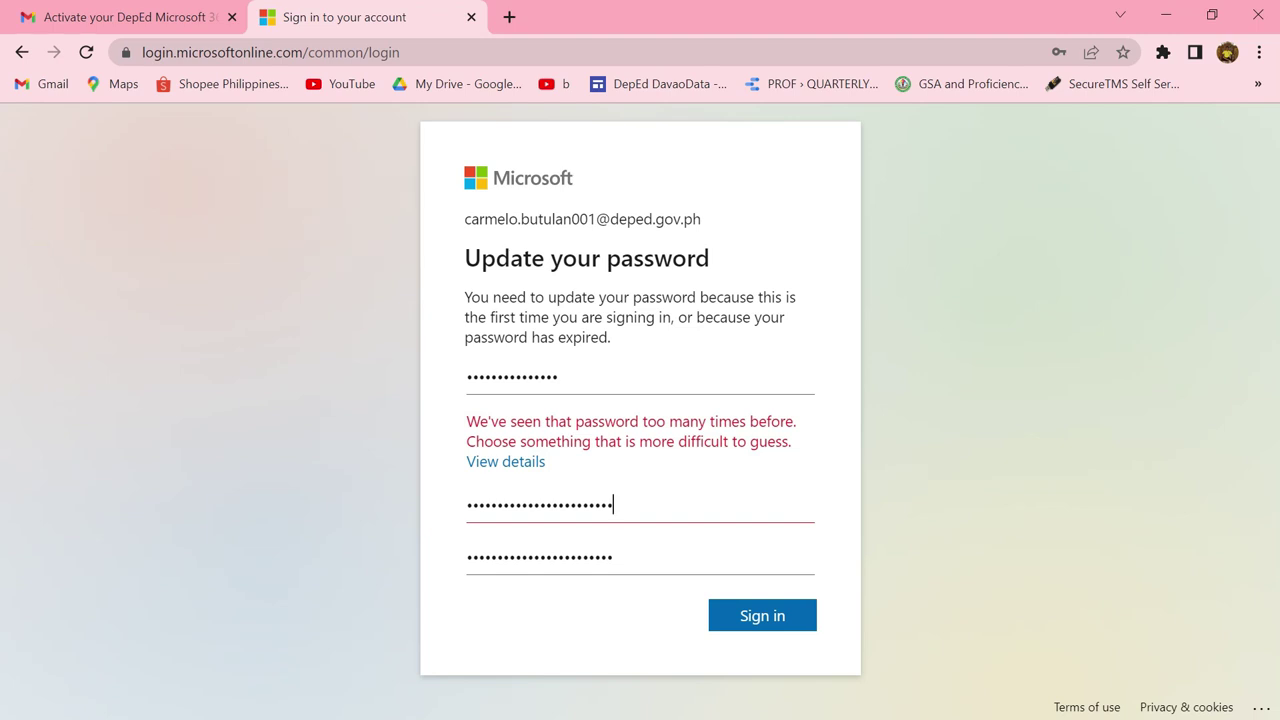
Step: Clear the rejected password from the New and Confirm password fields
left_click_drag(614, 506, 460, 512)
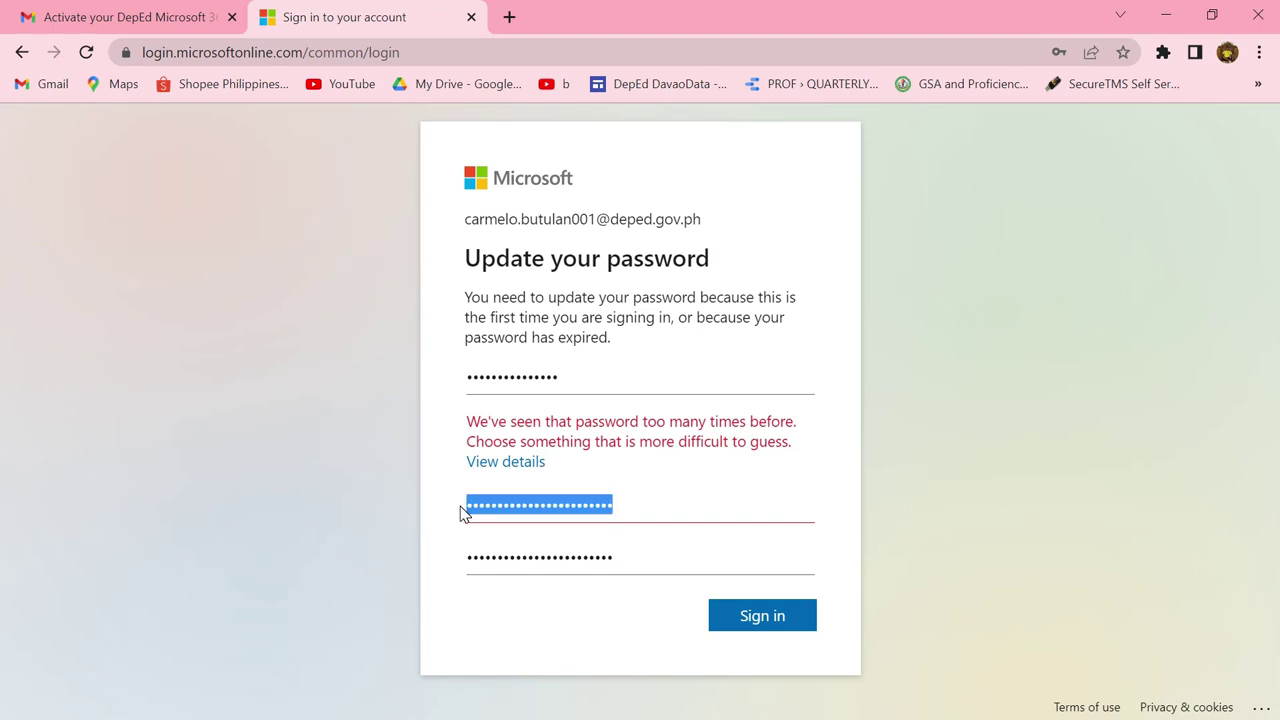
key("BackSpace")
left_click(614, 537)
left_click_drag(614, 537, 403, 541)
key("BackSpace")
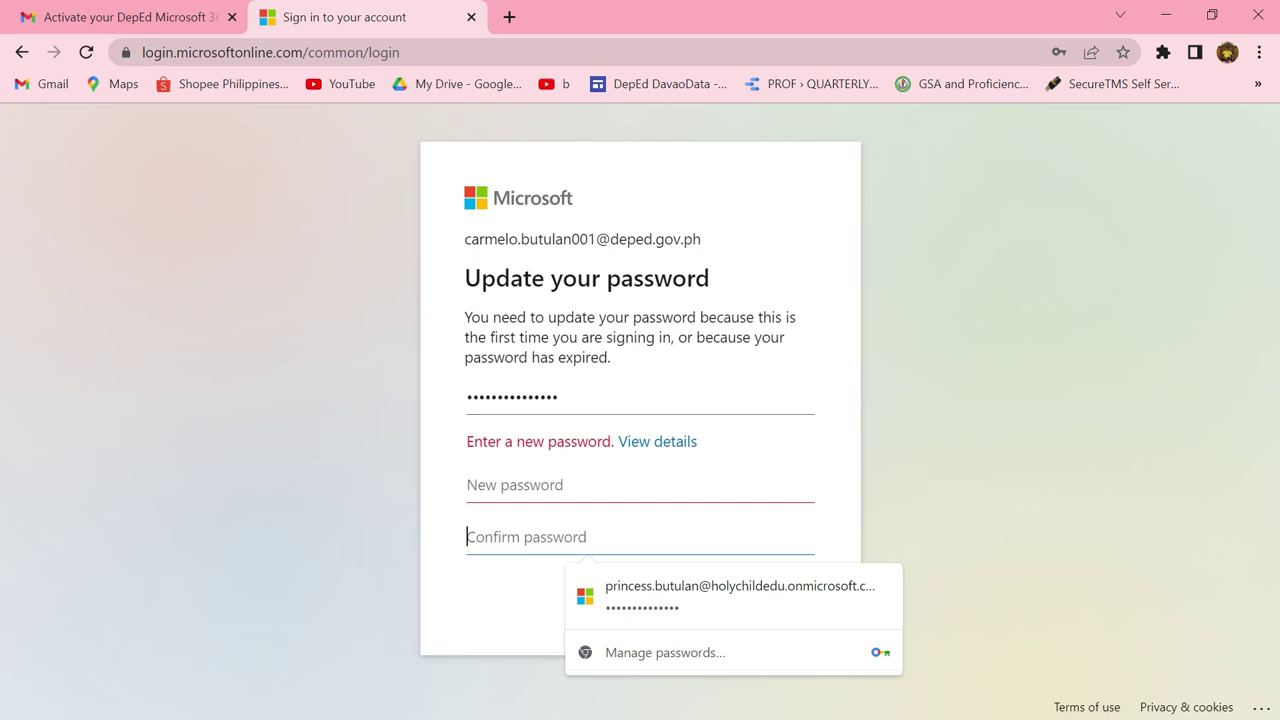
key("Escape")
Step: Enter a different, stronger new password in both the New and Confirm fields
left_click(520, 485)
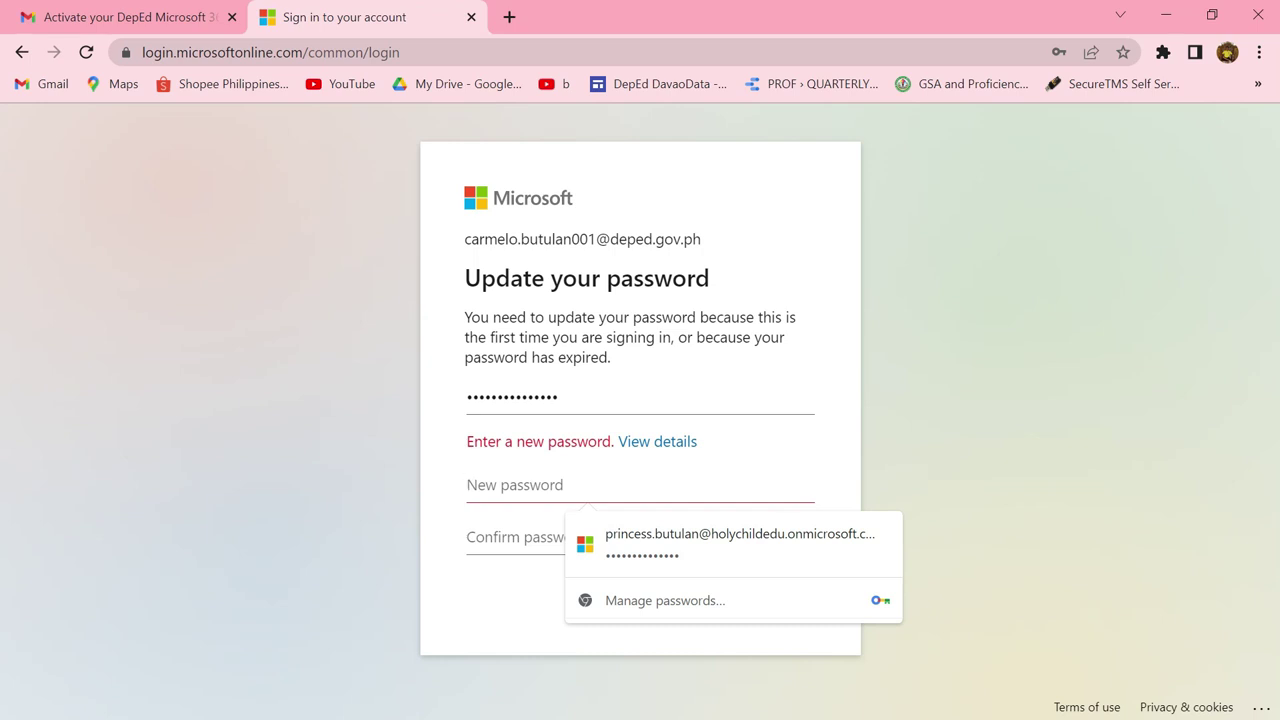
type("••")
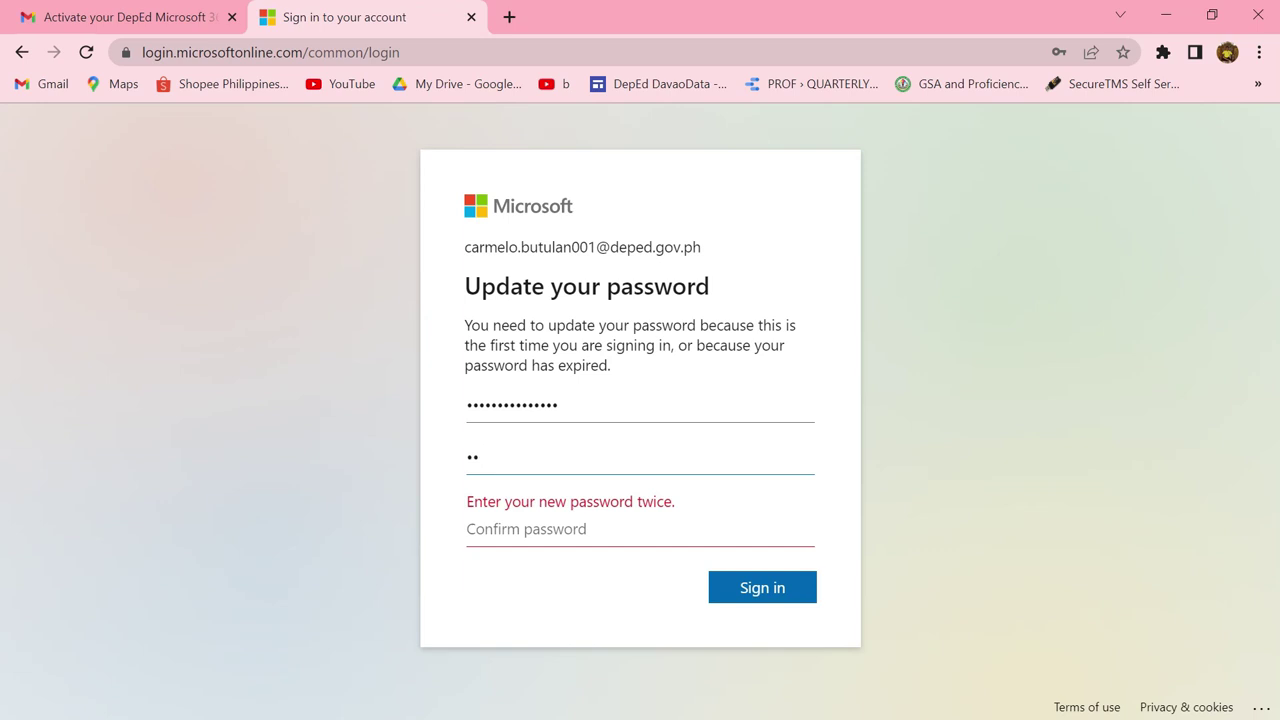
type("••••••••••••••••••••")
left_click(500, 532)
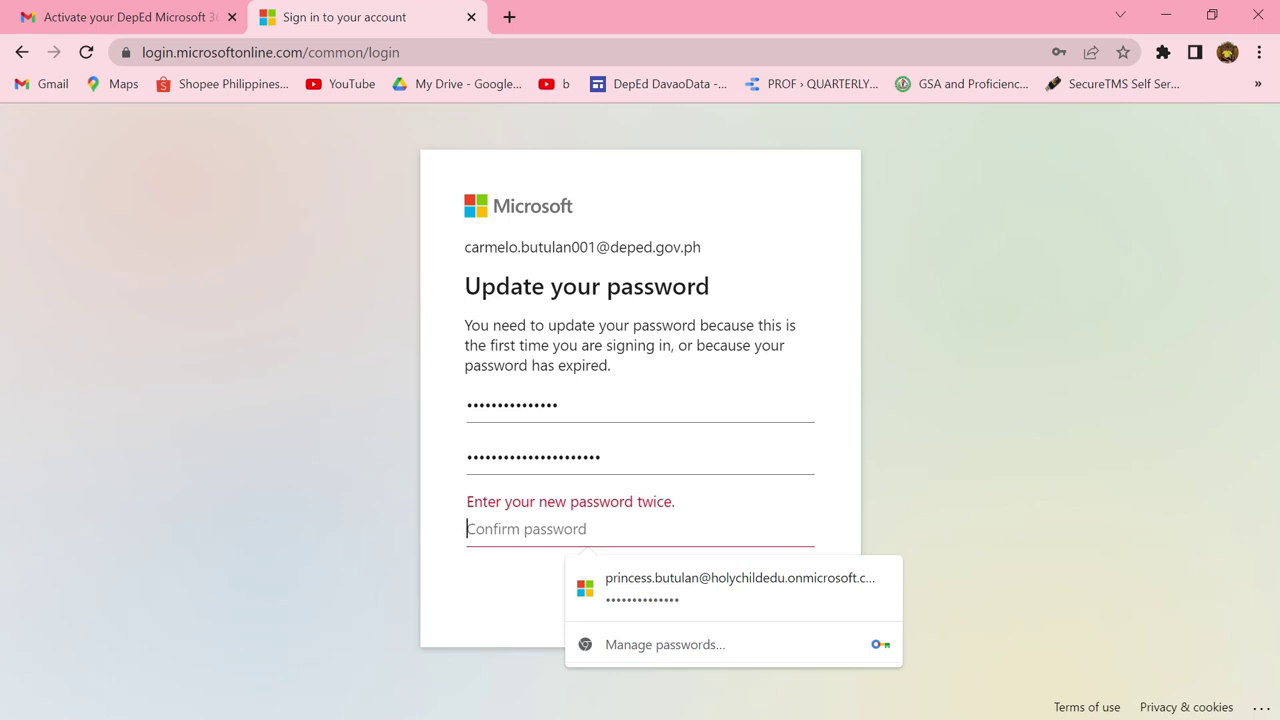
type("•••")
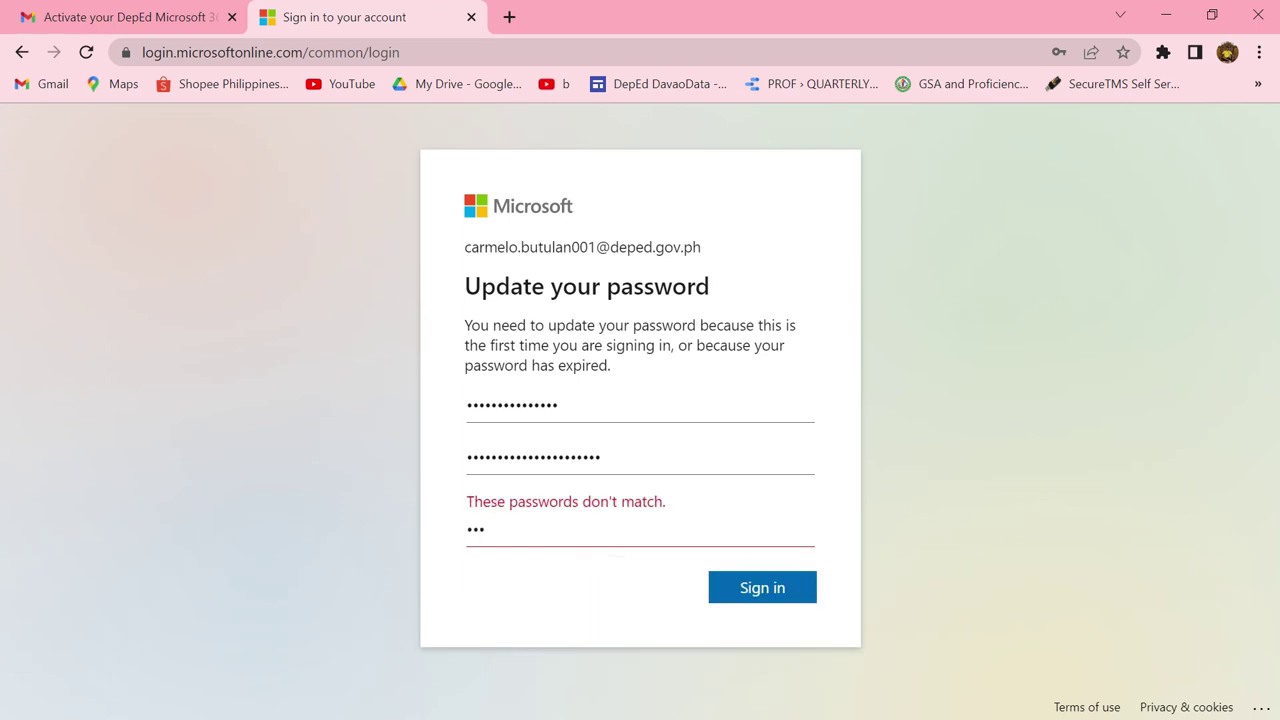
type("•••••••••••••••••••")
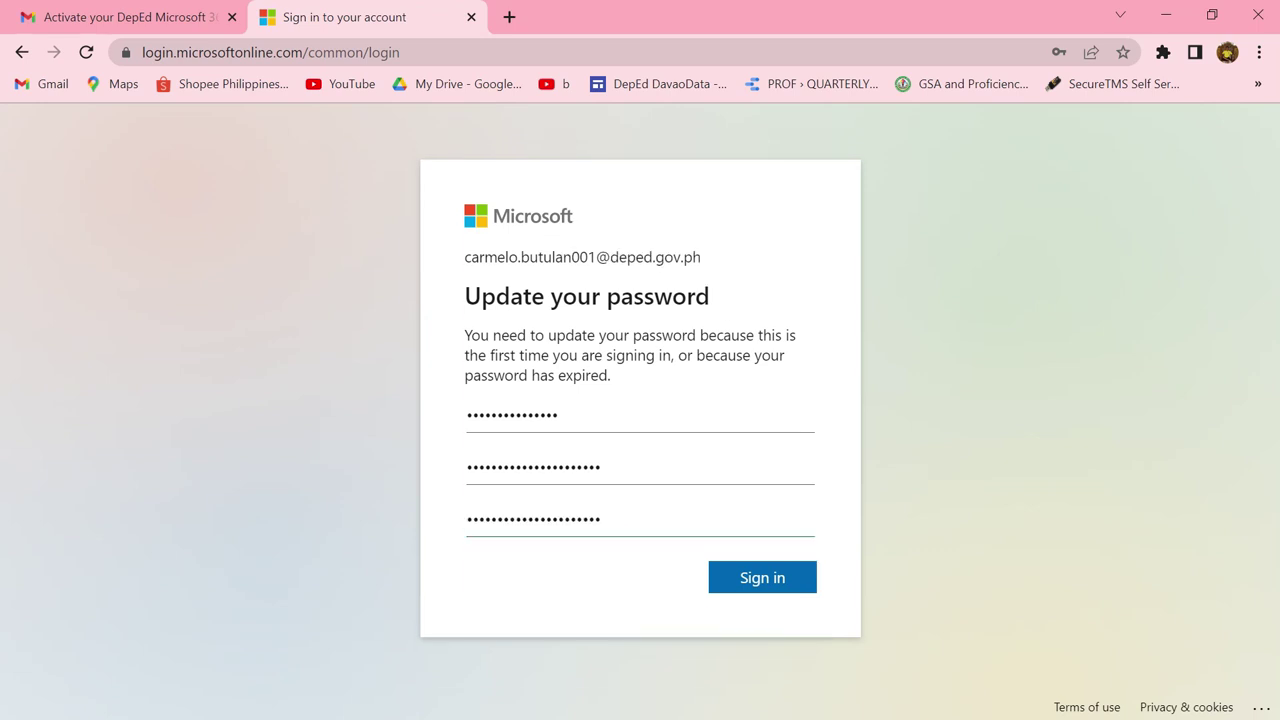
Step: Submit the new password and continue past 'More information required' to security info setup
left_click(781, 590)
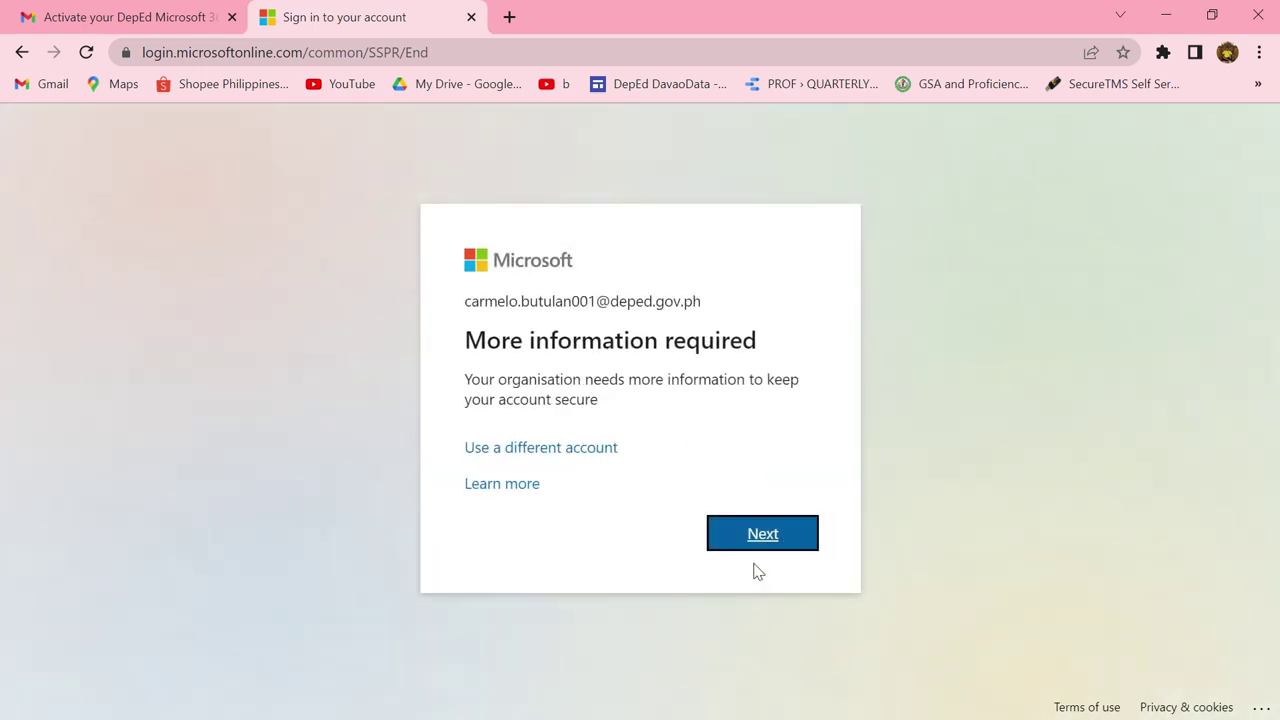
left_click(762, 537)
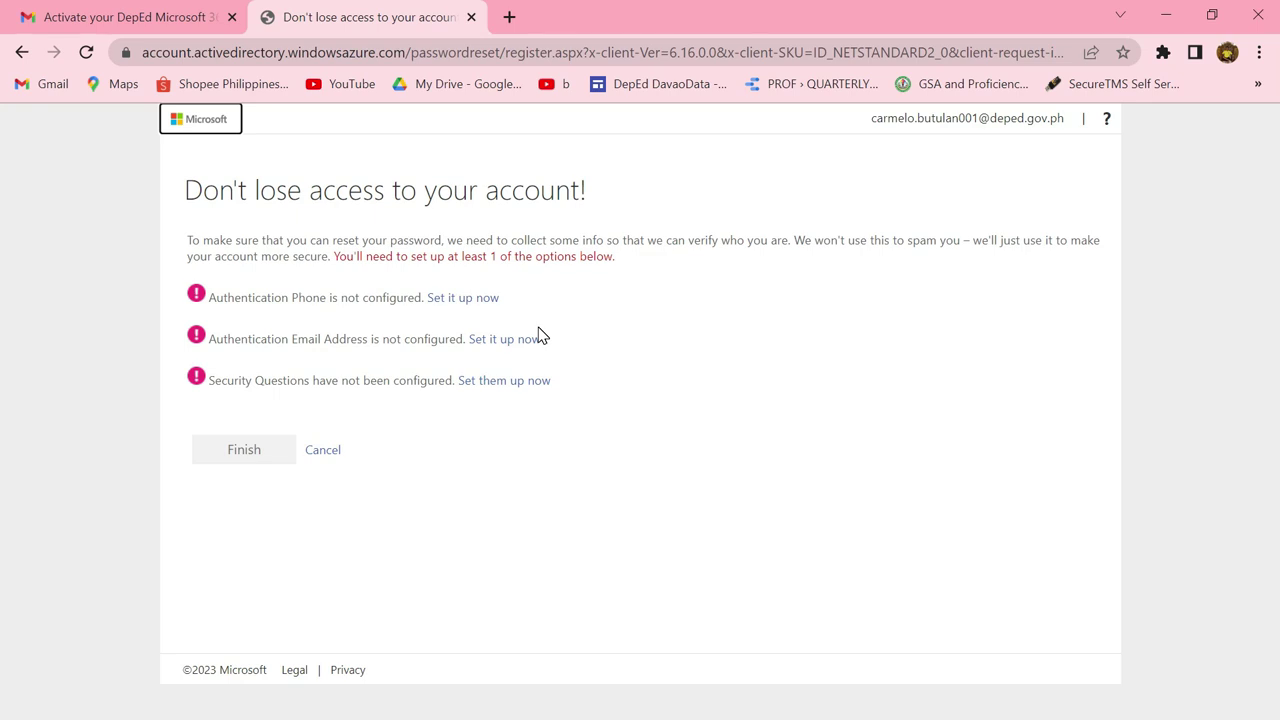
Step: Set the authentication phone country to Philippines (+63) and enter the mobile number
left_click(475, 308)
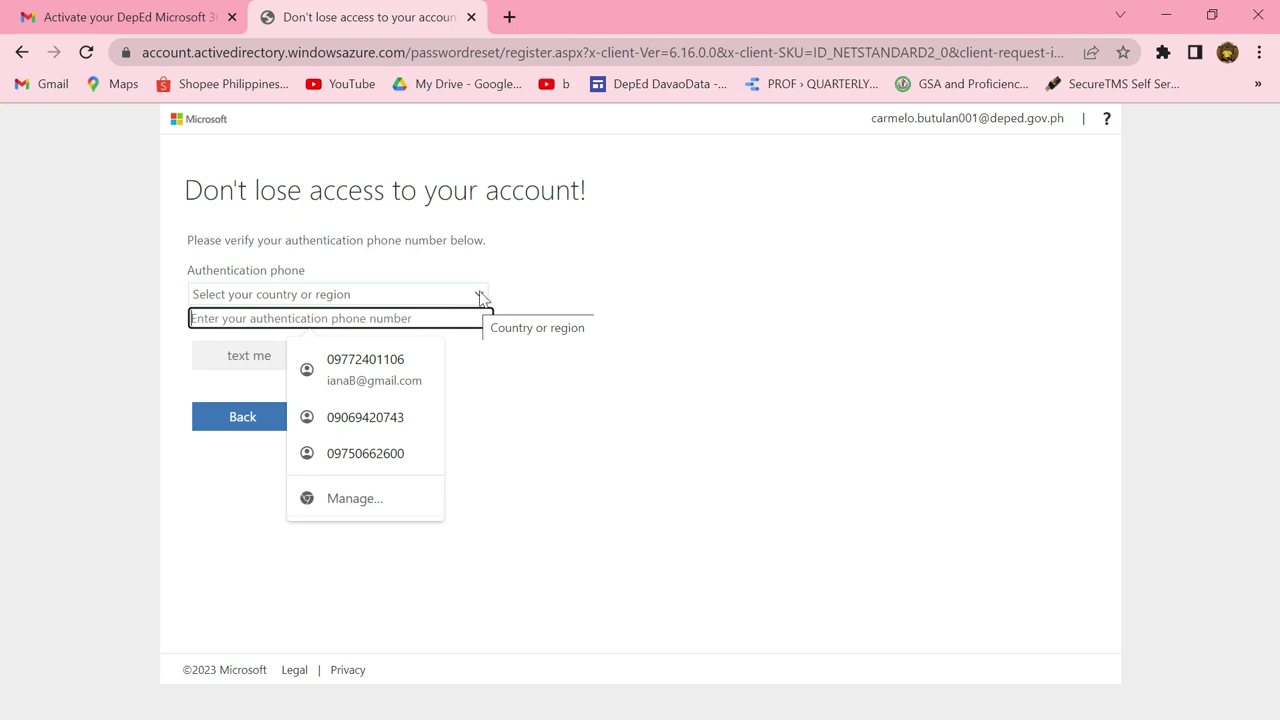
left_click(480, 296)
scroll(391, 463, "down", 15)
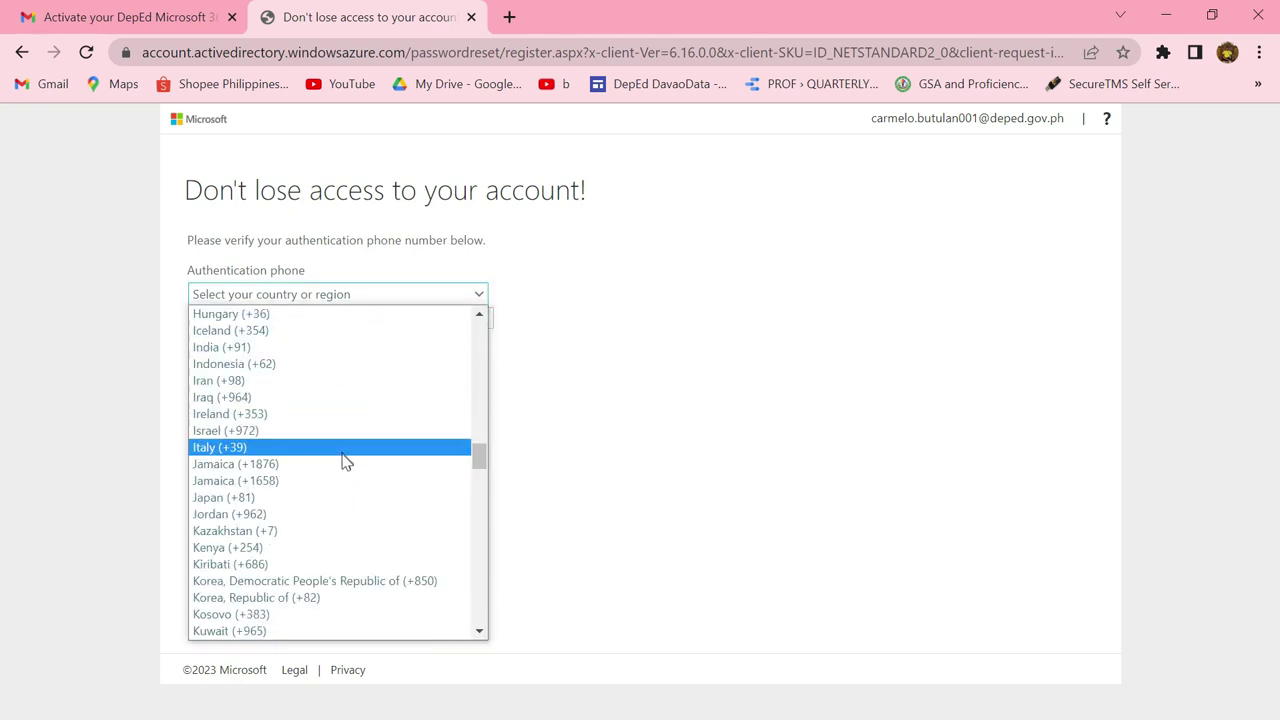
scroll(345, 462, "down", 14)
scroll(276, 375, "up", 5)
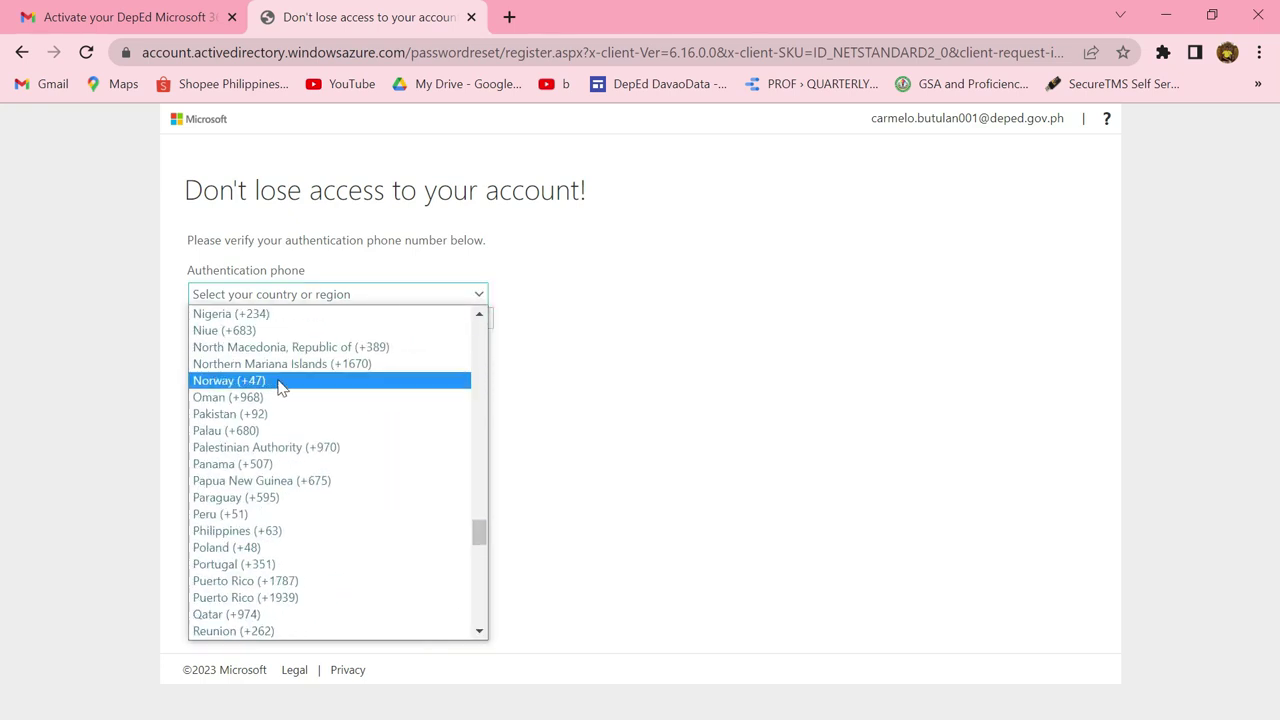
left_click(279, 531)
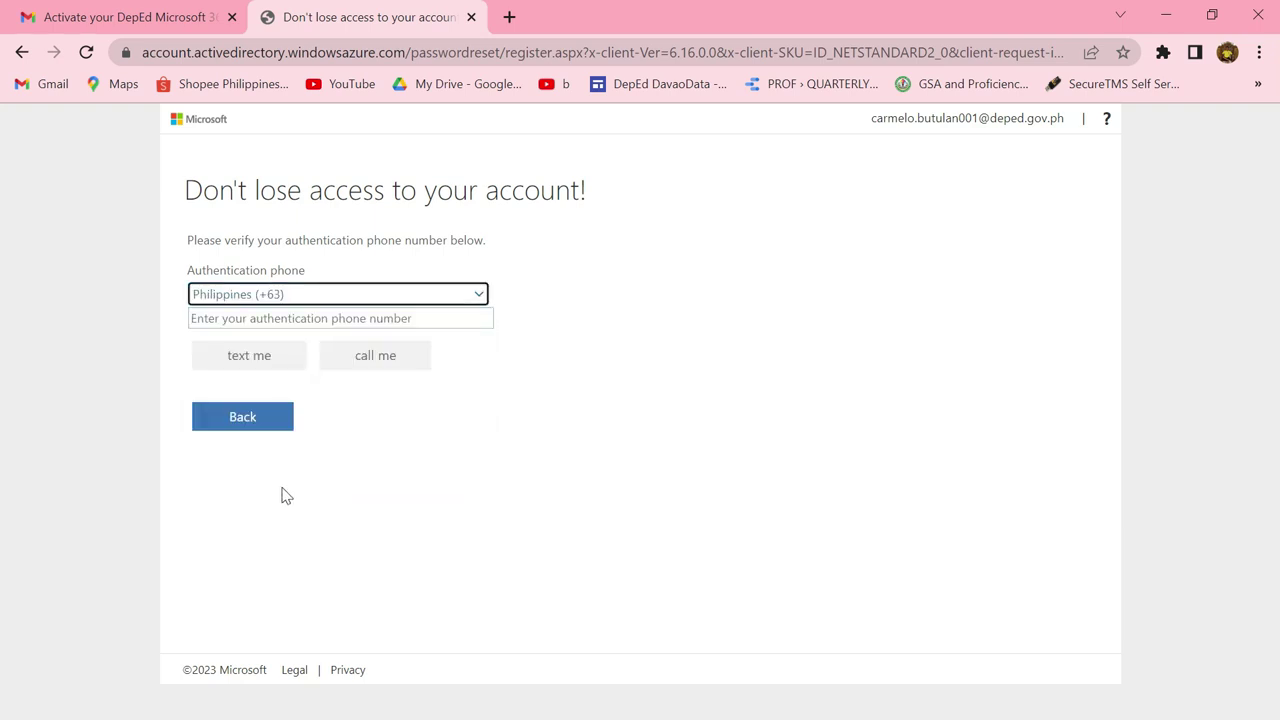
left_click(337, 317)
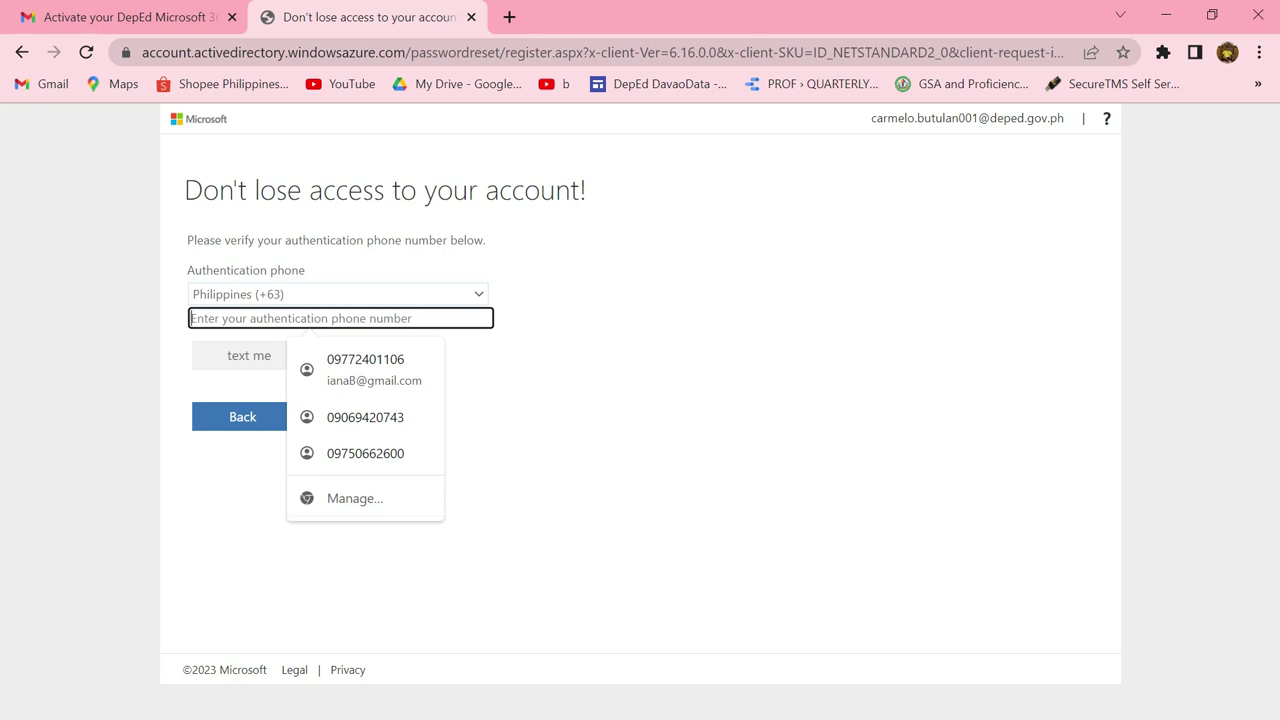
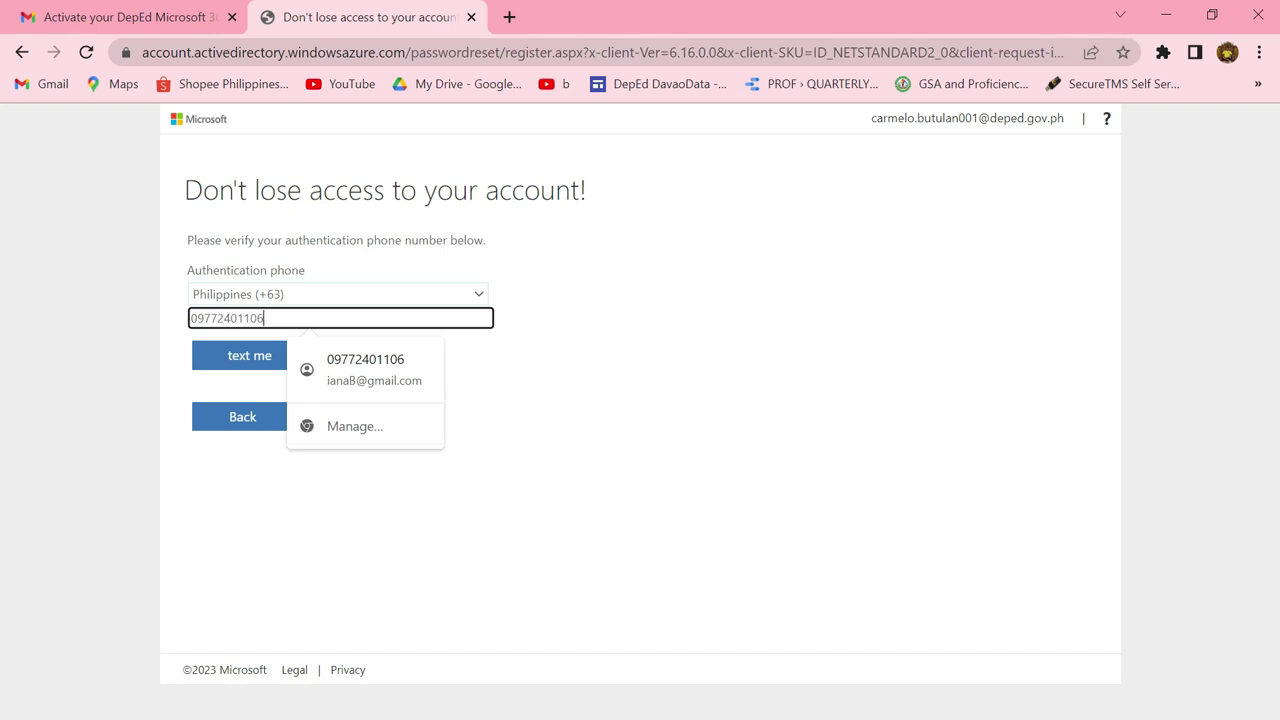
left_click(596, 381)
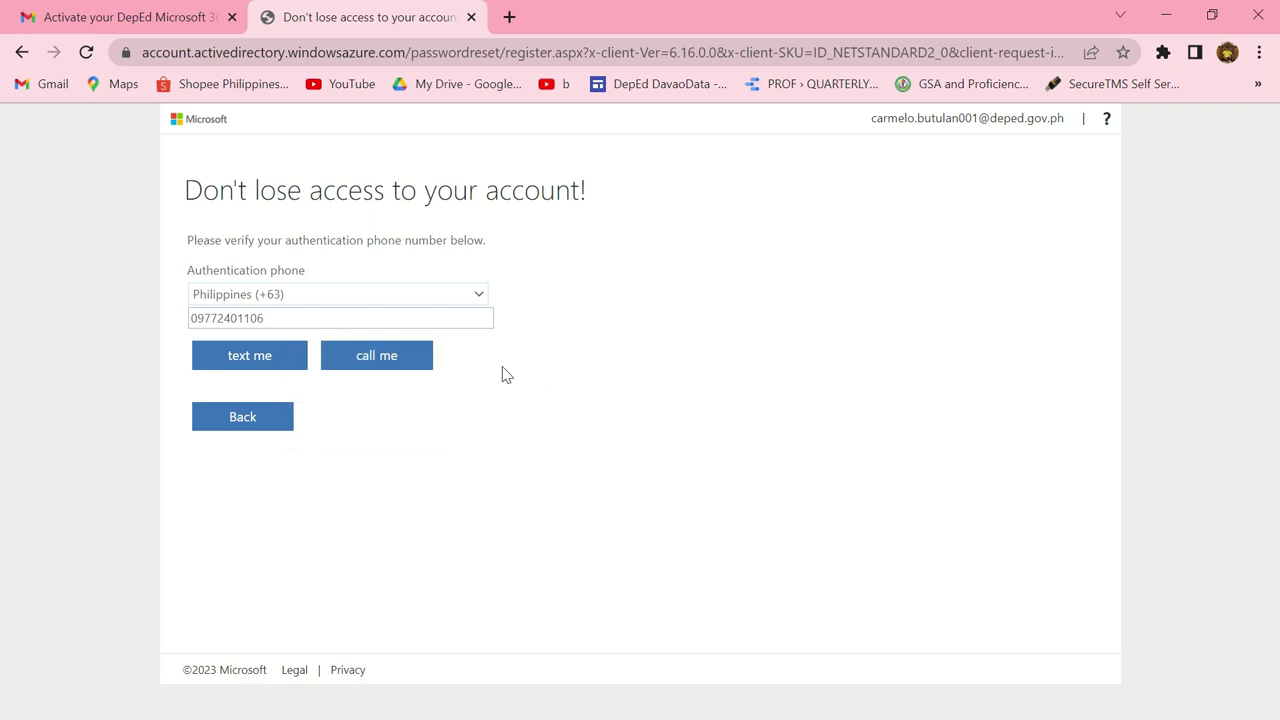
Step: Have a code texted to the phone, enter the six-digit code, and verify it
left_click(247, 358)
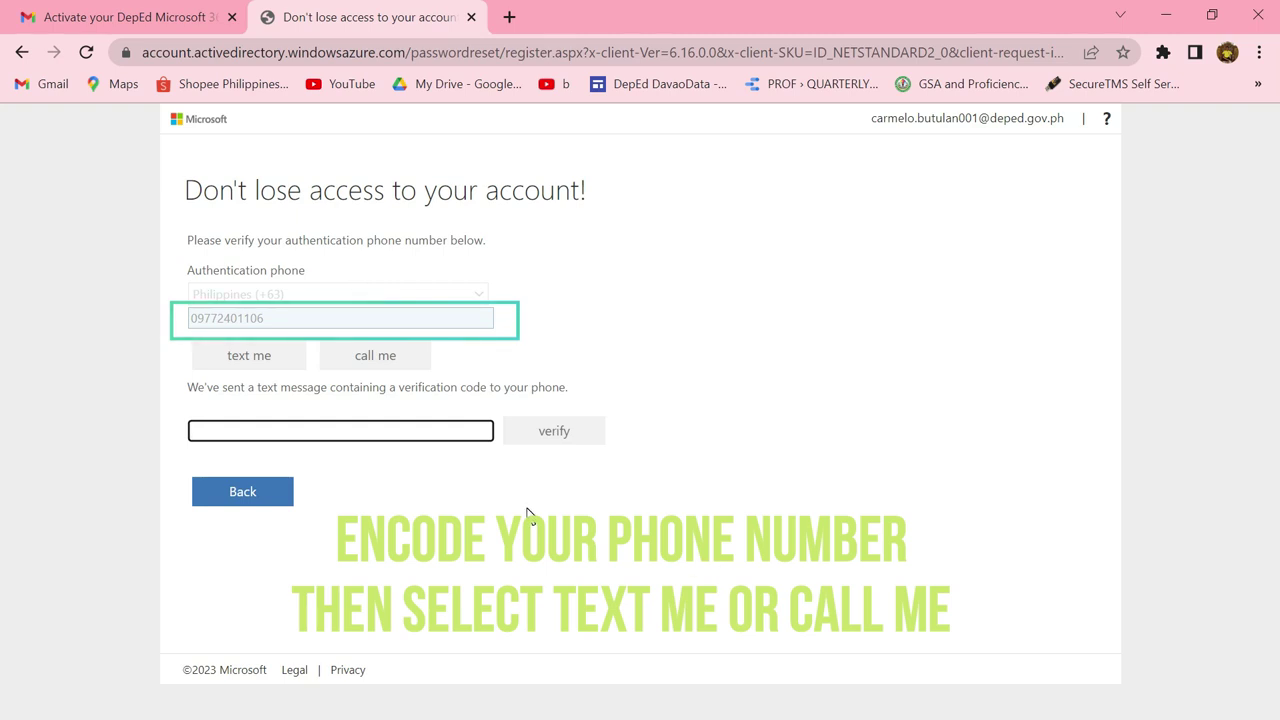
left_click(271, 430)
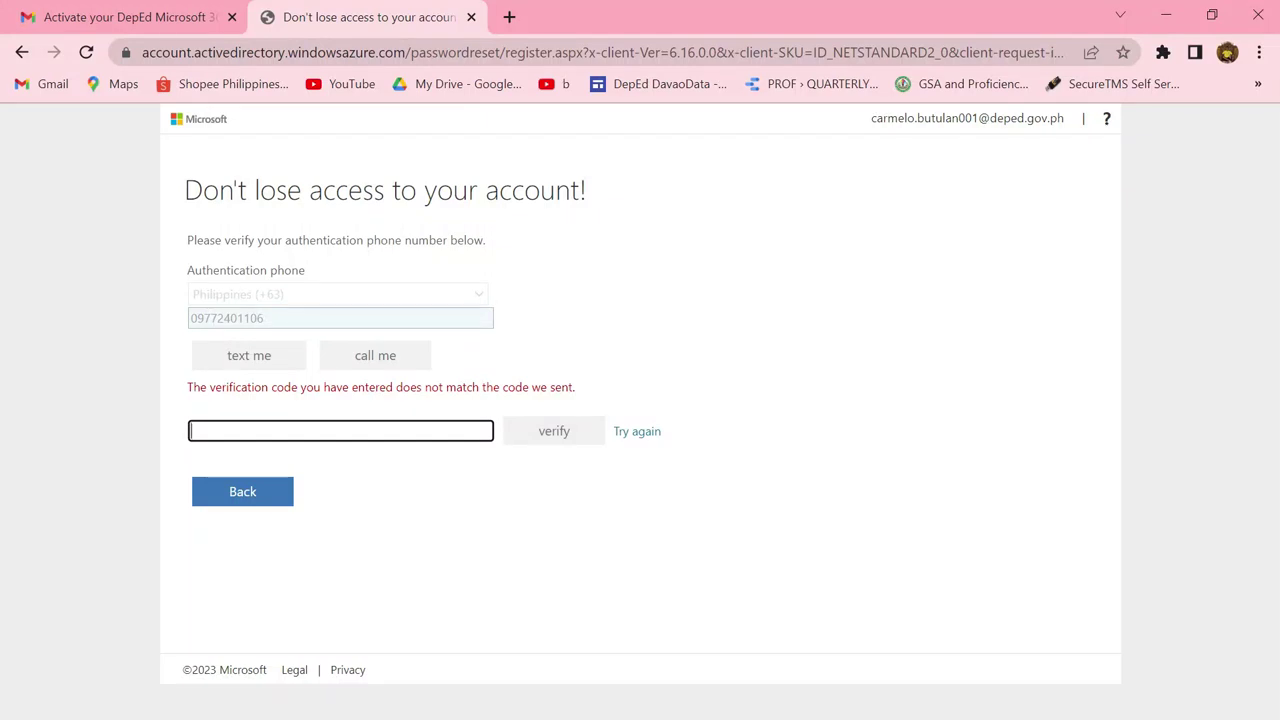
left_click(563, 436)
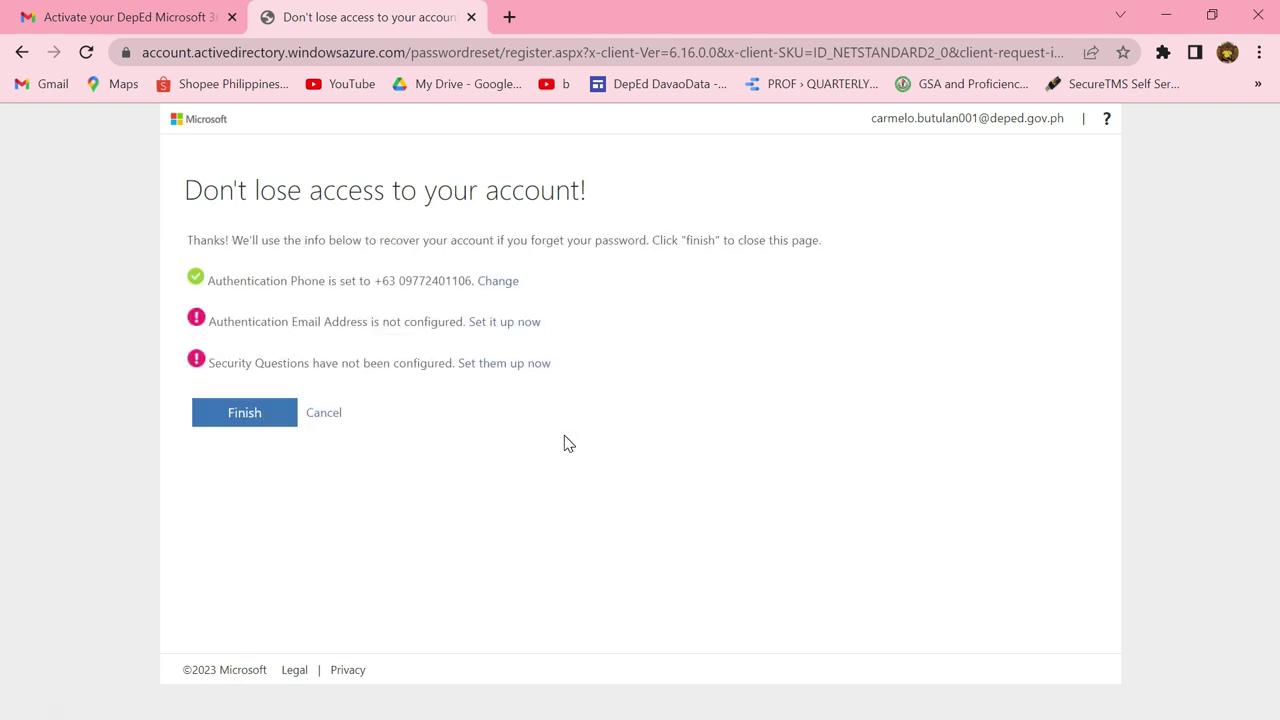
Step: Enter the personal Gmail address as authentication email, request its code, and minimize the browser
left_click(507, 324)
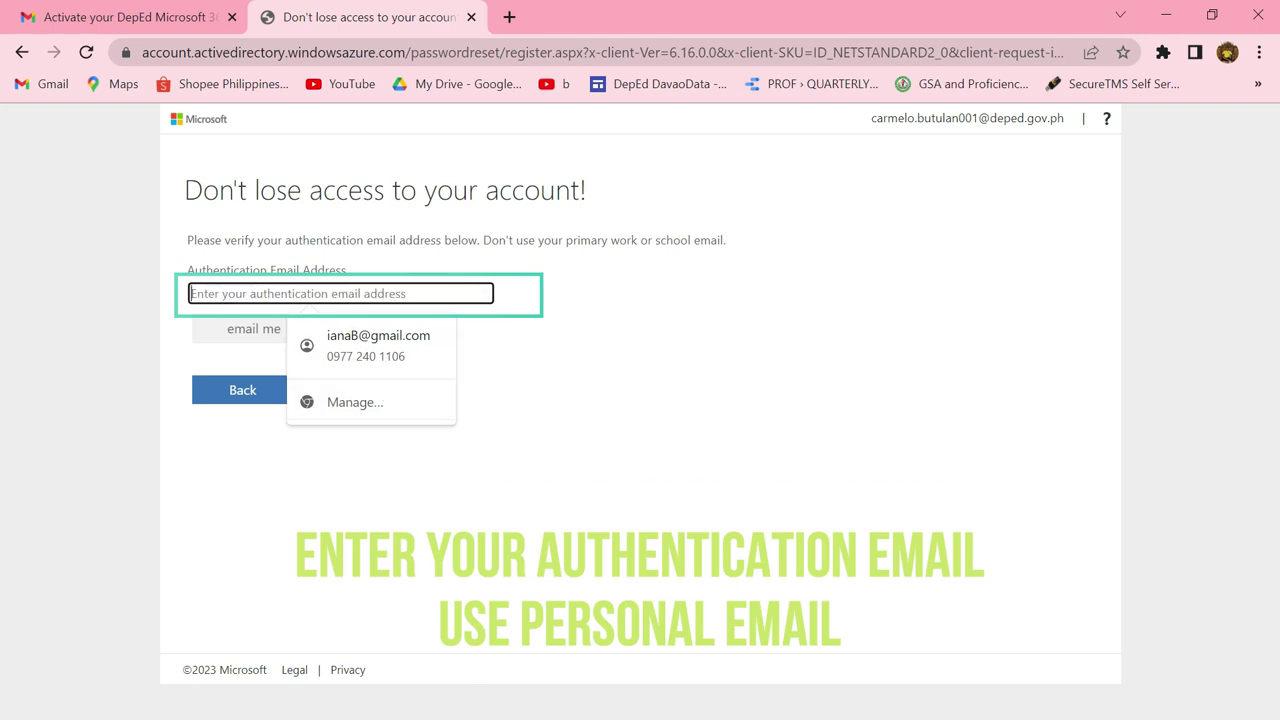
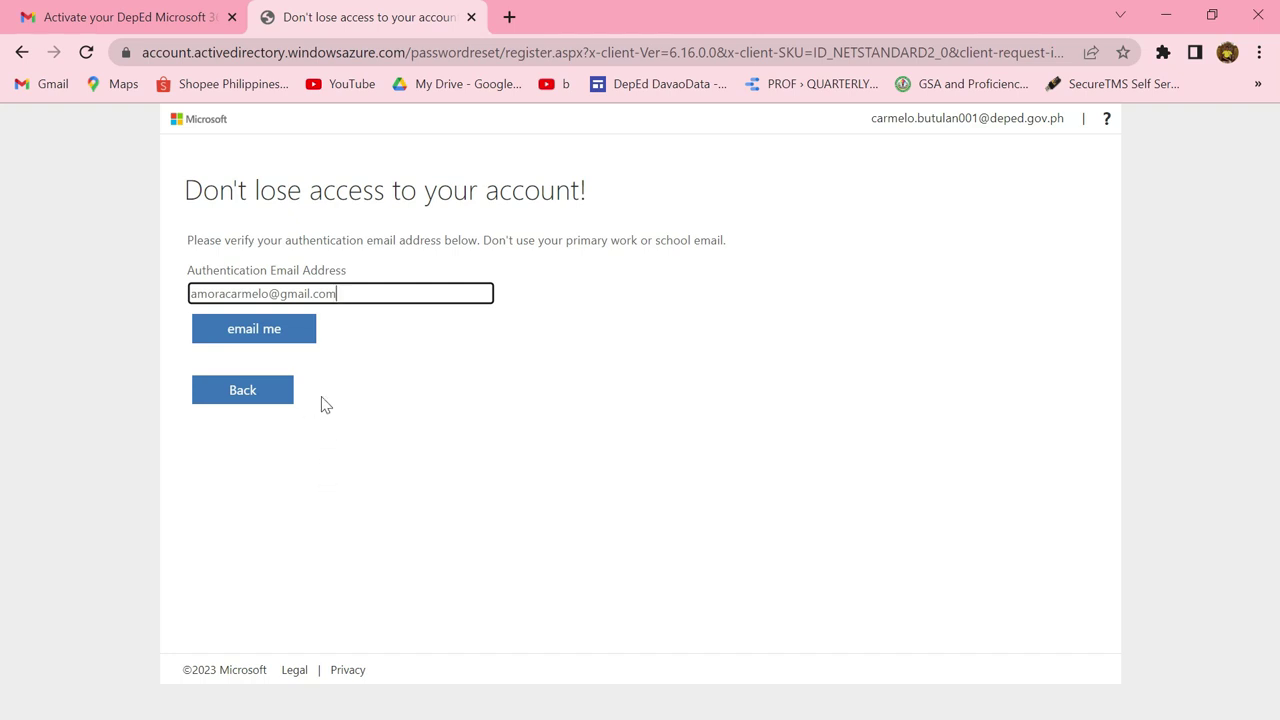
left_click(258, 337)
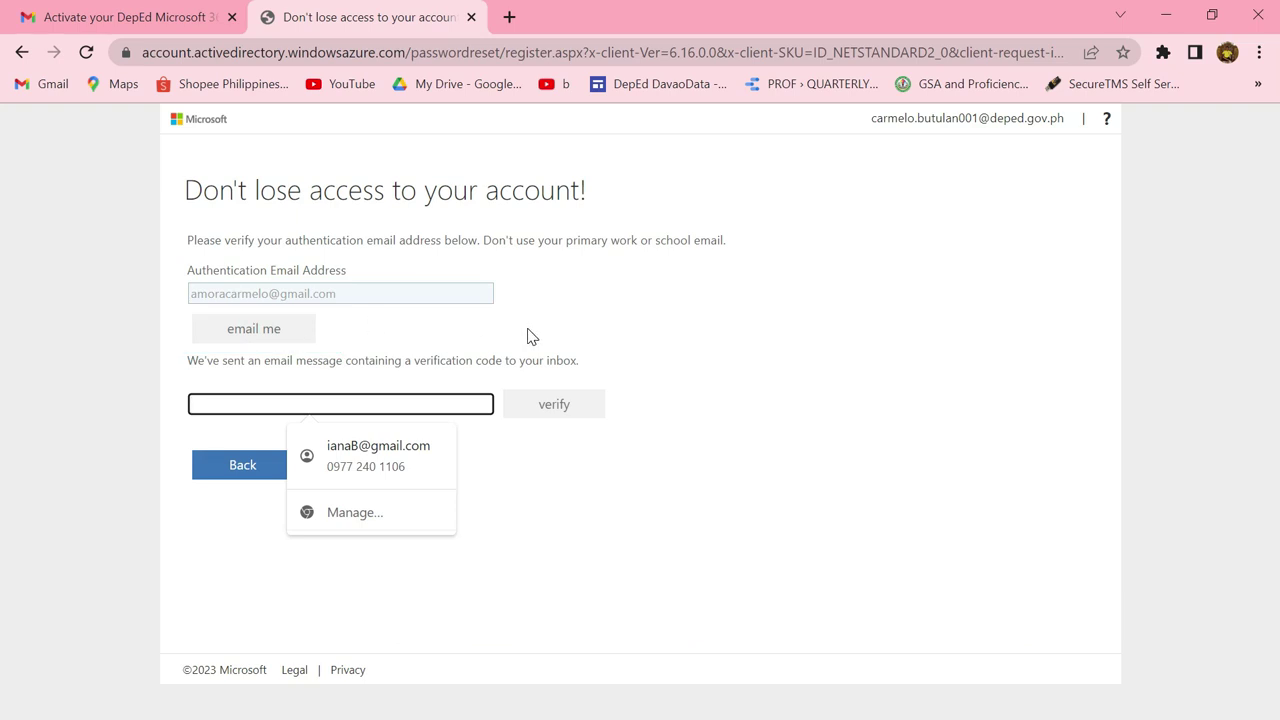
left_click(1167, 14)
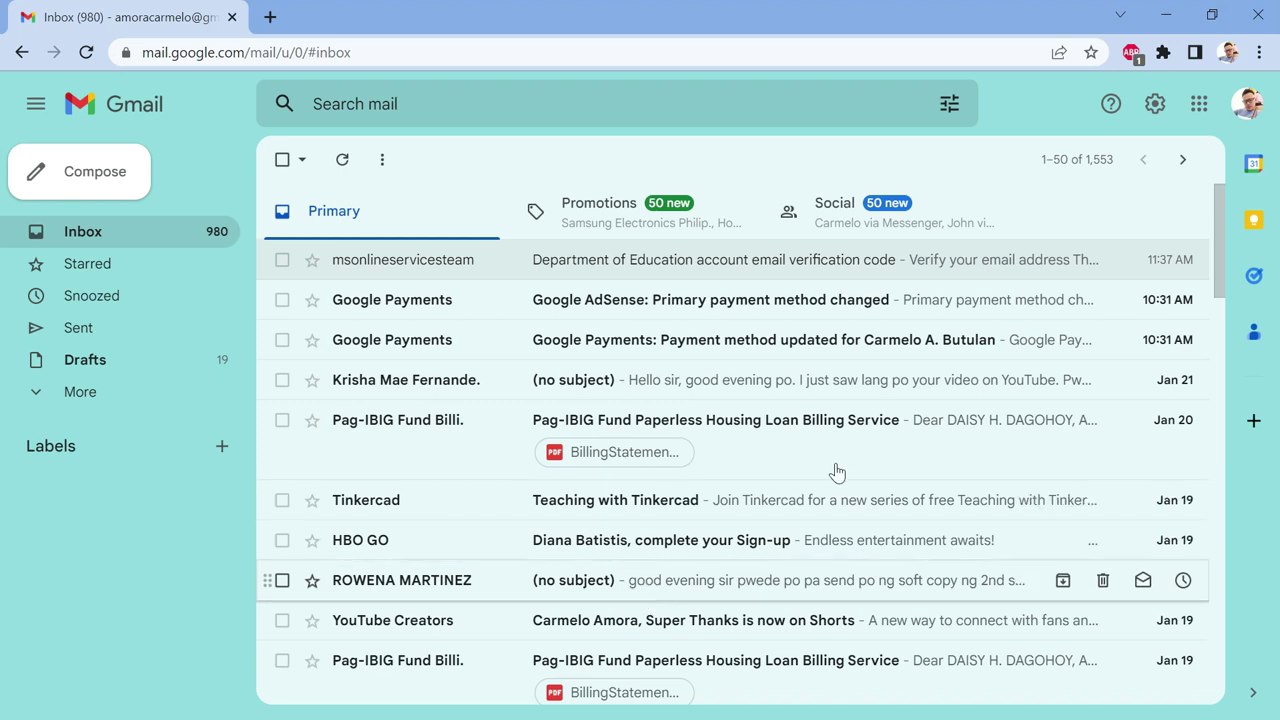
Step: Reload Gmail, open the Department of Education verification email, copy the code, and minimize Gmail
left_click(86, 52)
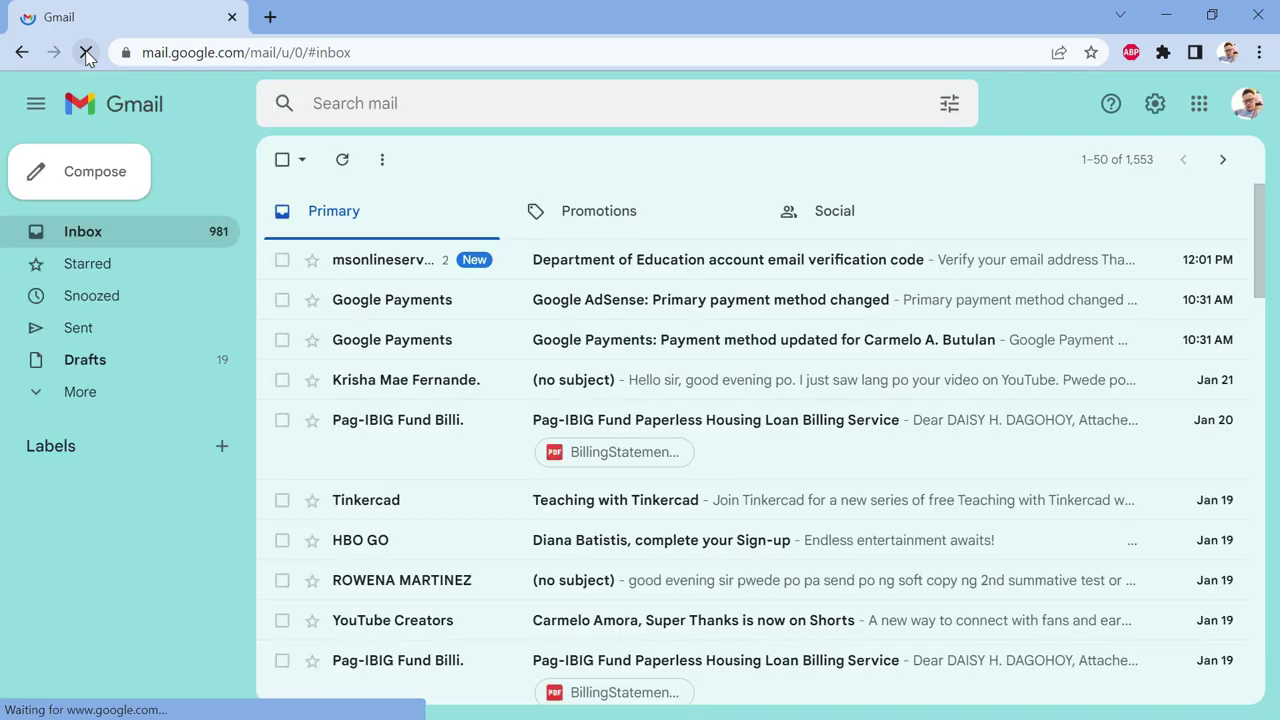
left_click(610, 264)
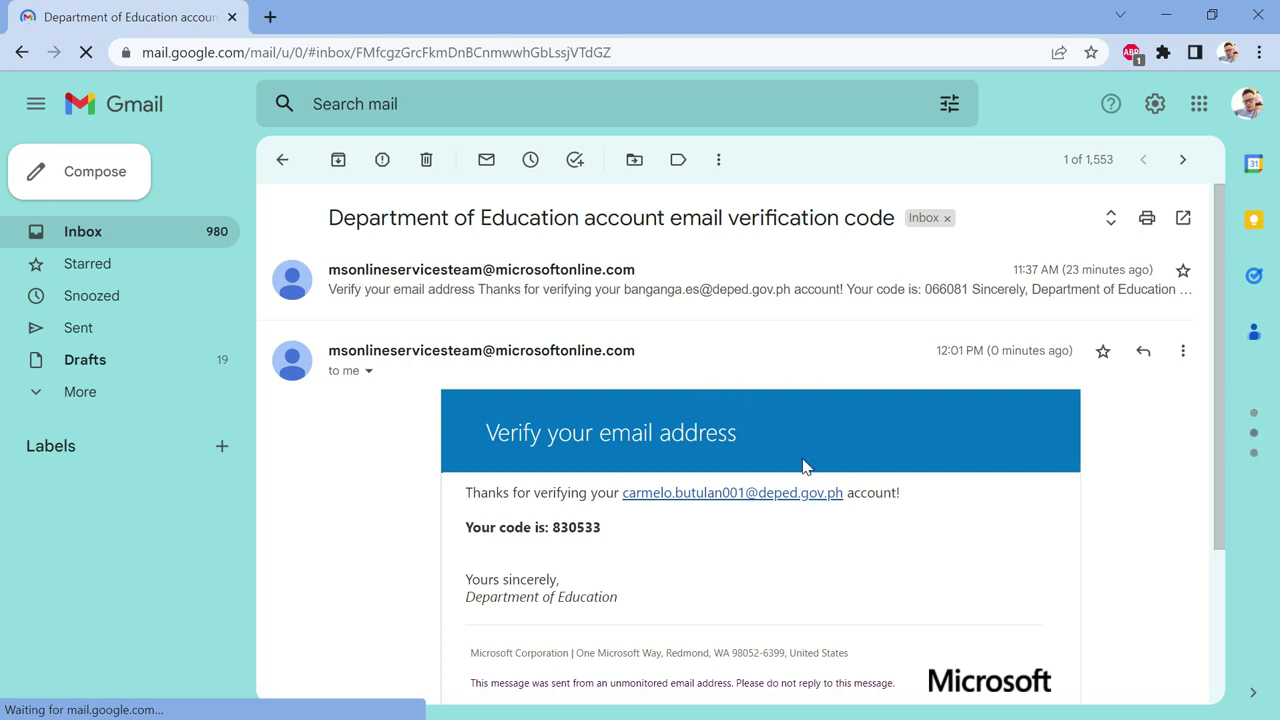
scroll(803, 463, "down", 2)
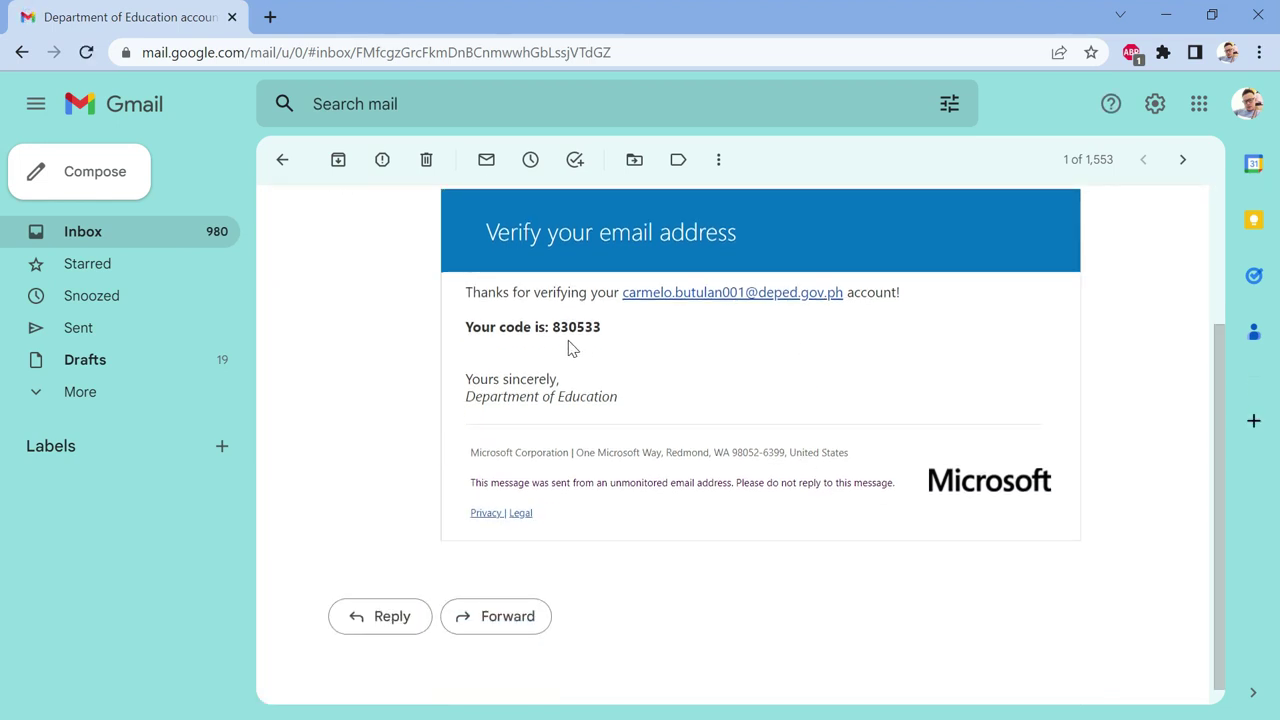
left_click_drag(551, 327, 633, 360)
key("ctrl+c")
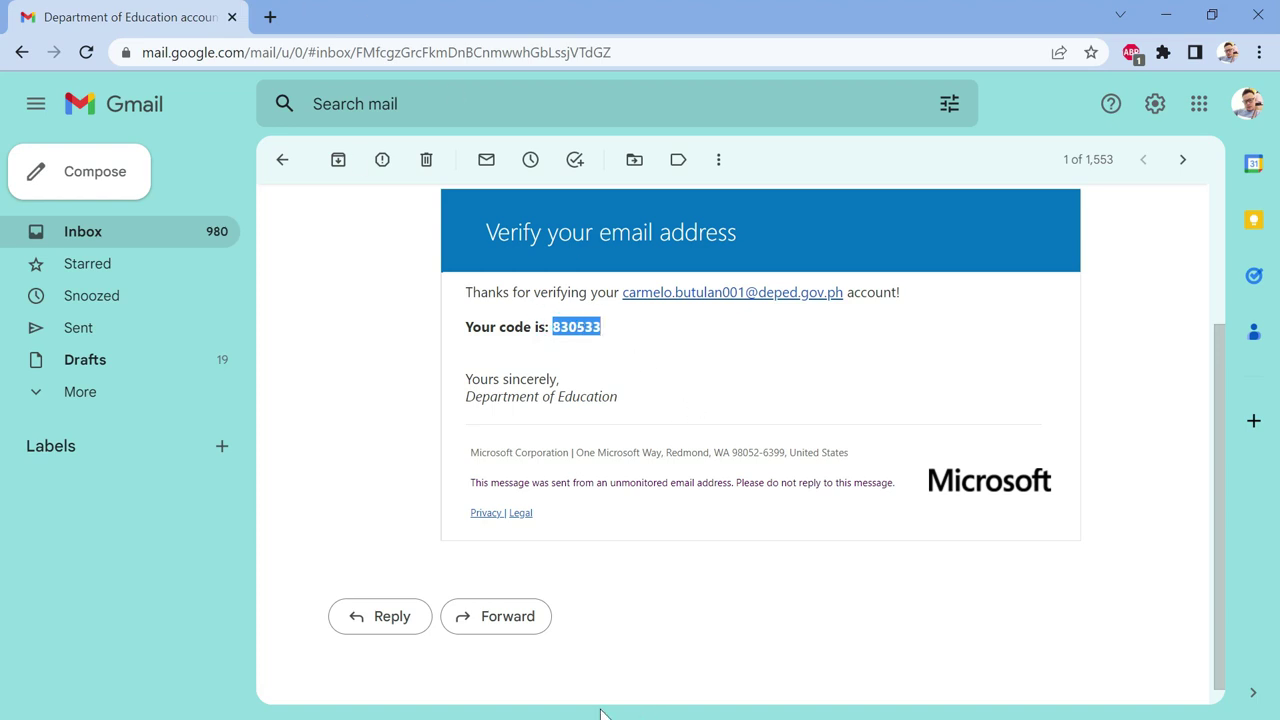
left_click(1166, 15)
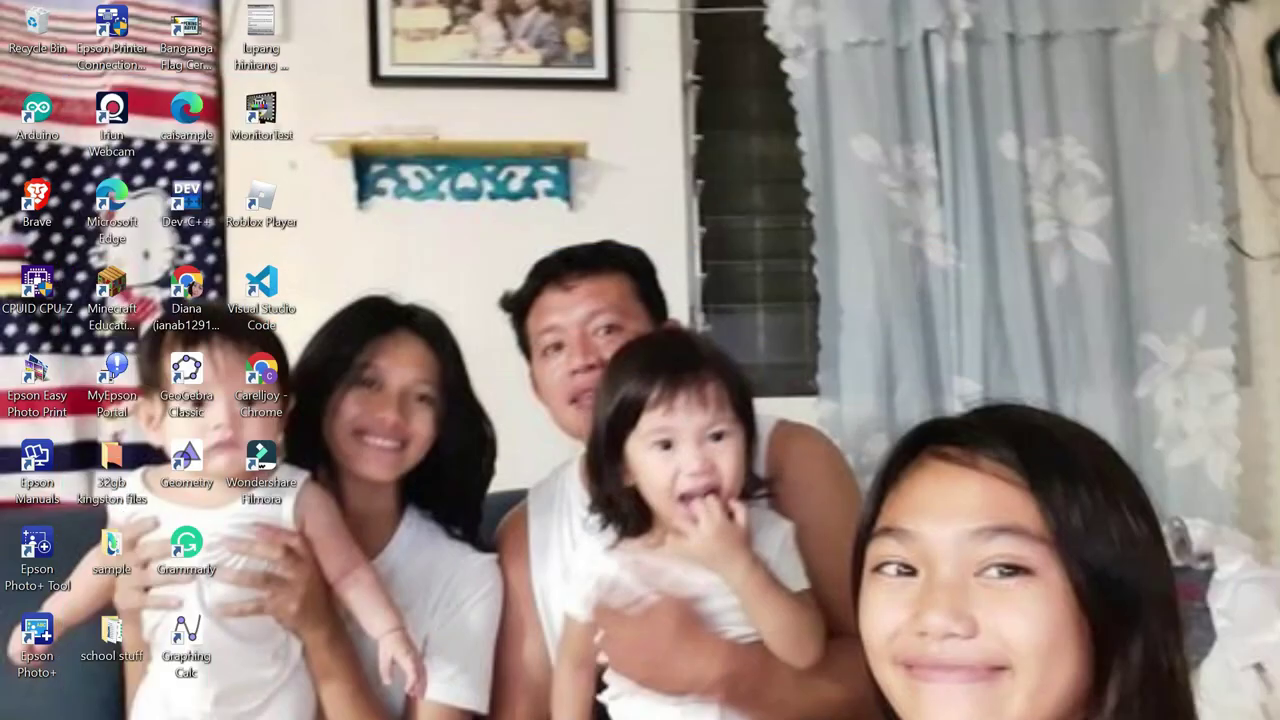
Step: Restore the sign-in window, paste the emailed code into the code box, and verify it
left_click(660, 700)
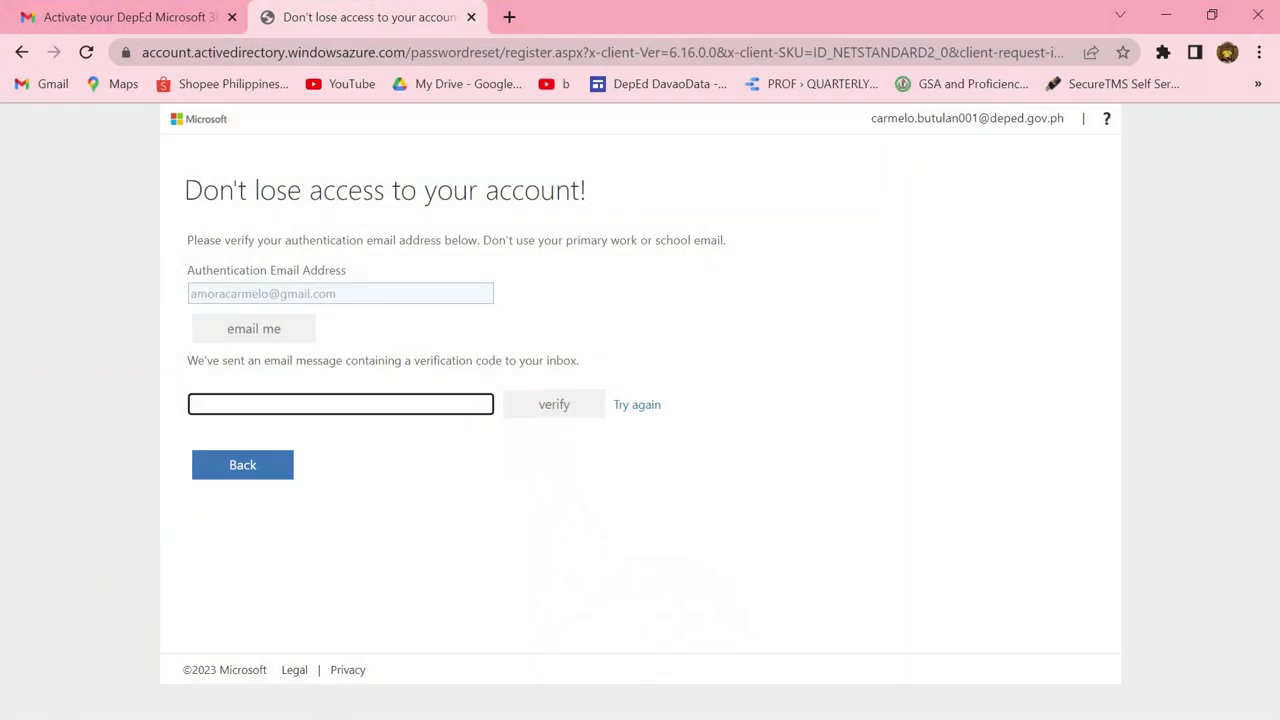
left_click(269, 404)
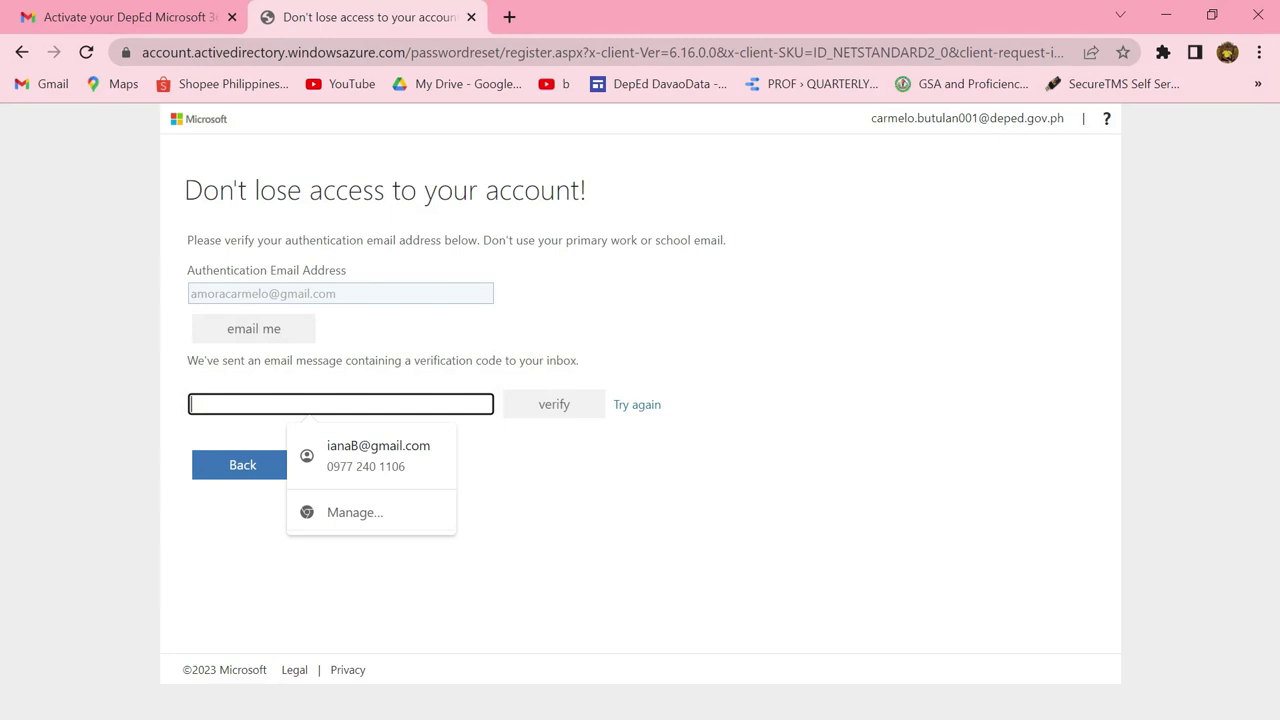
key("ctrl+v")
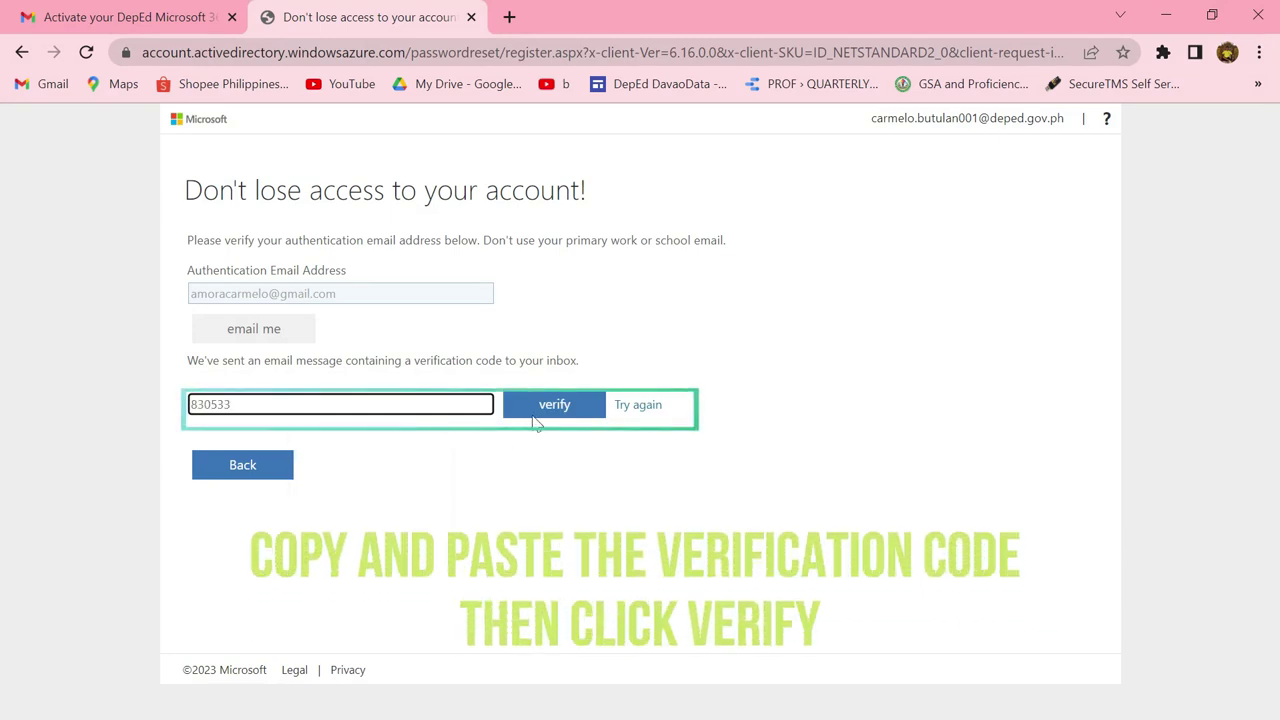
left_click(540, 408)
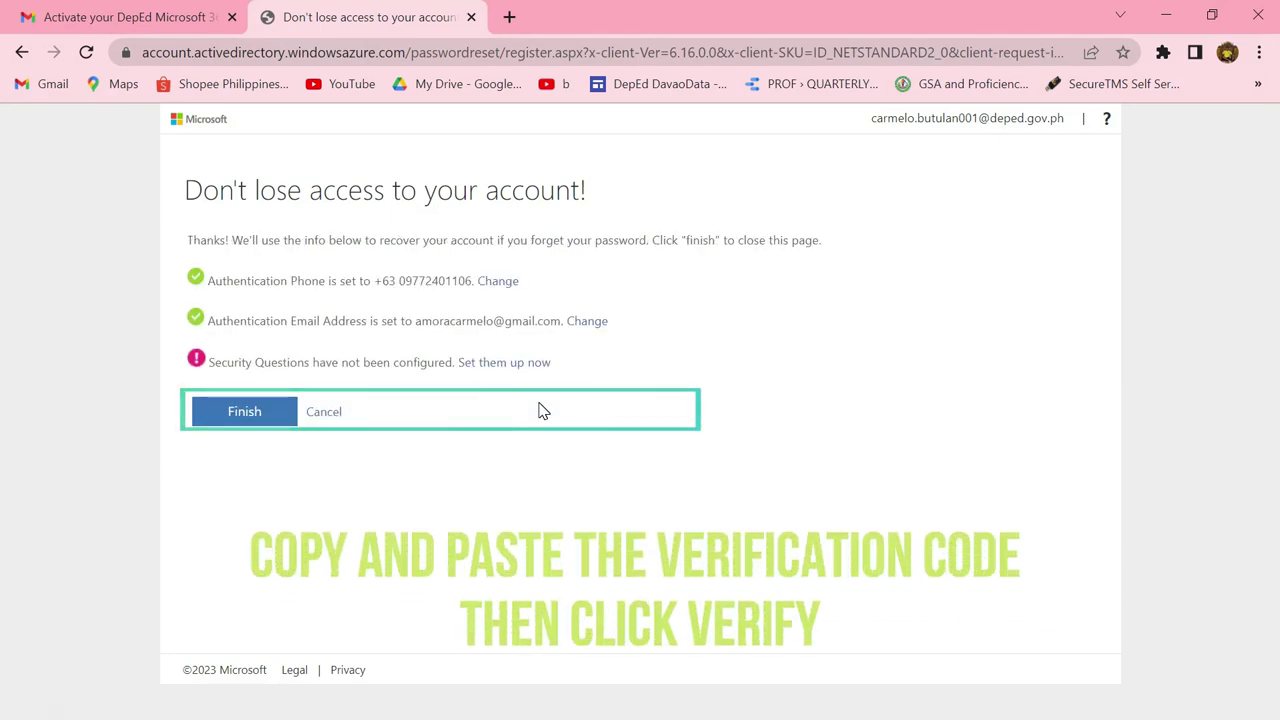
Step: Choose the mother's birth city as security question 1 and type its answer
left_click(504, 364)
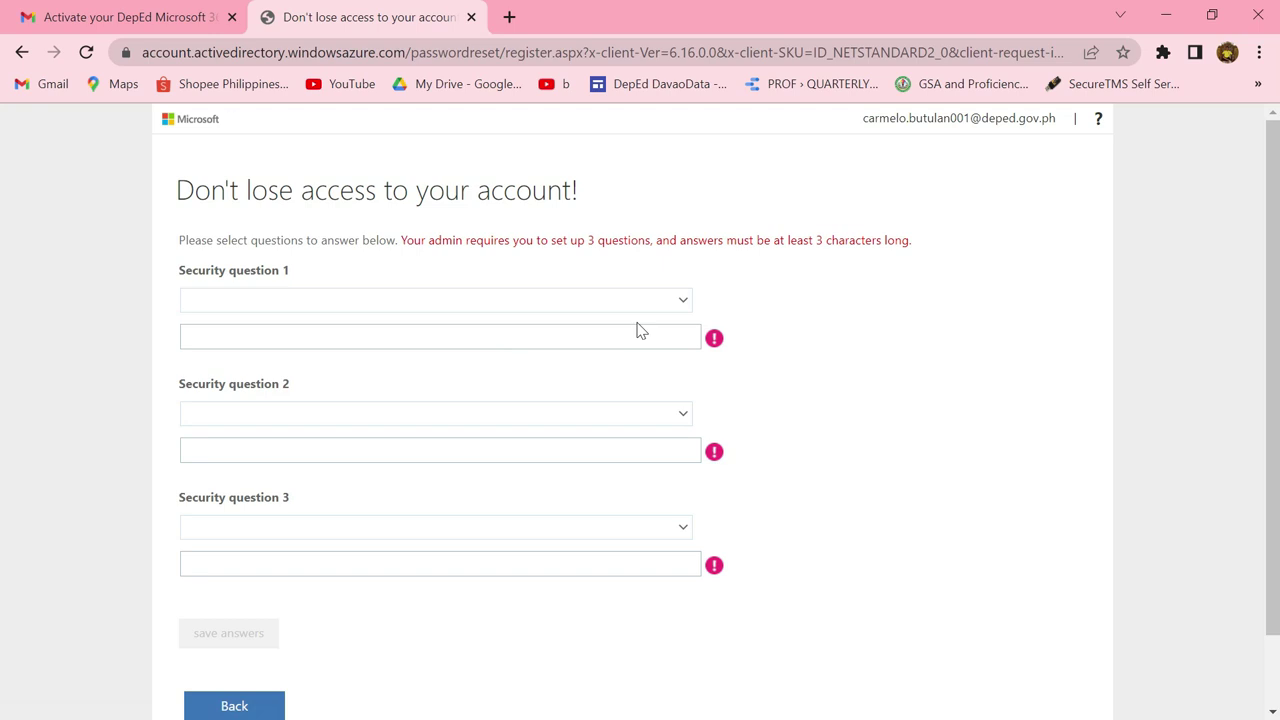
left_click(682, 299)
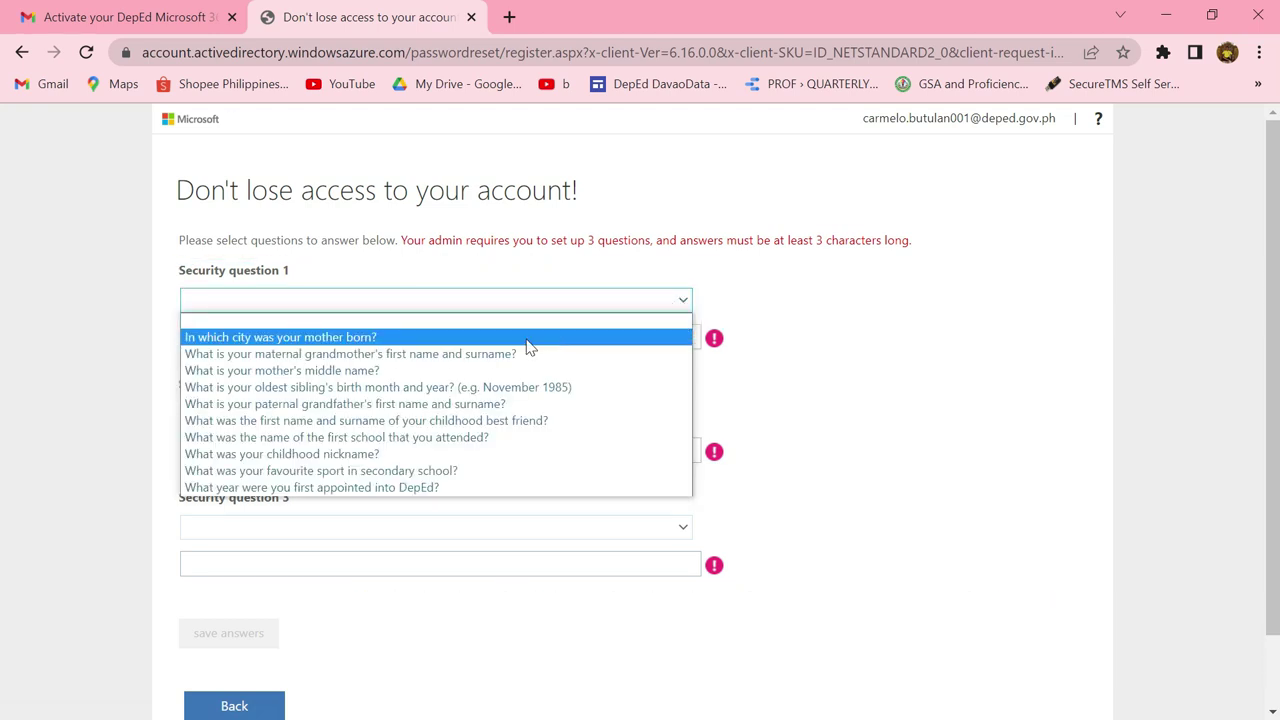
left_click(379, 338)
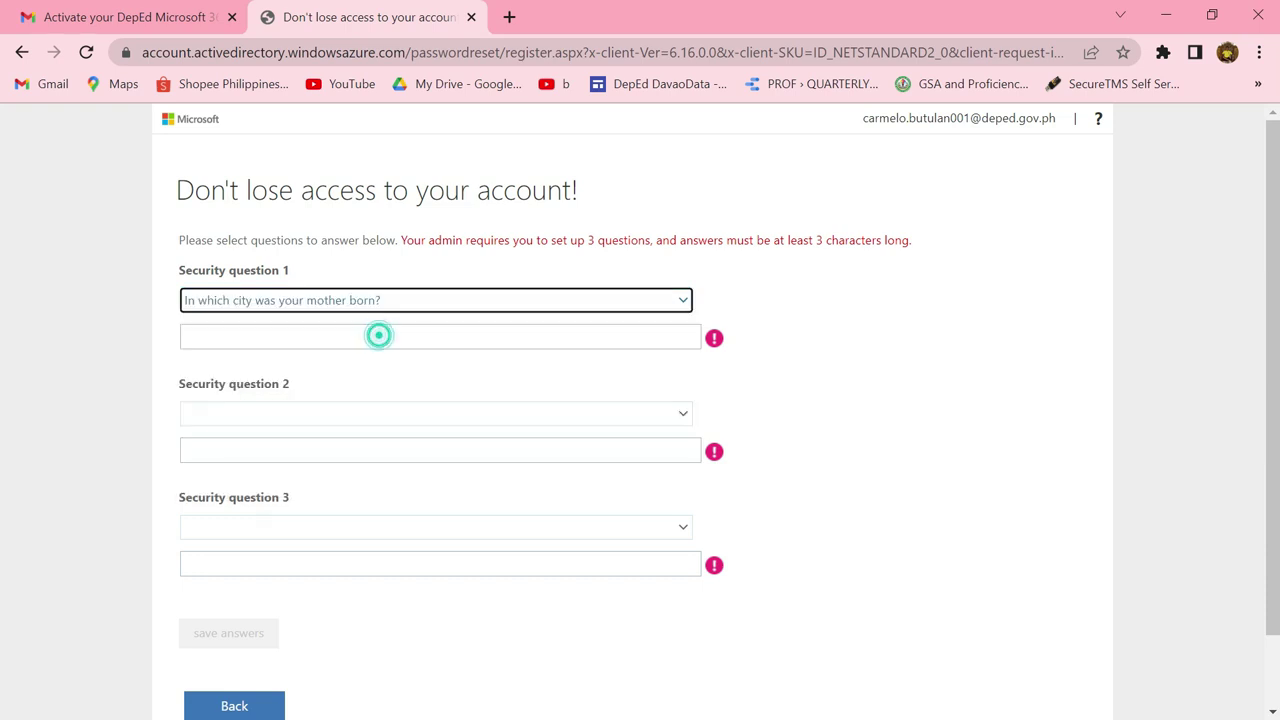
left_click(500, 336)
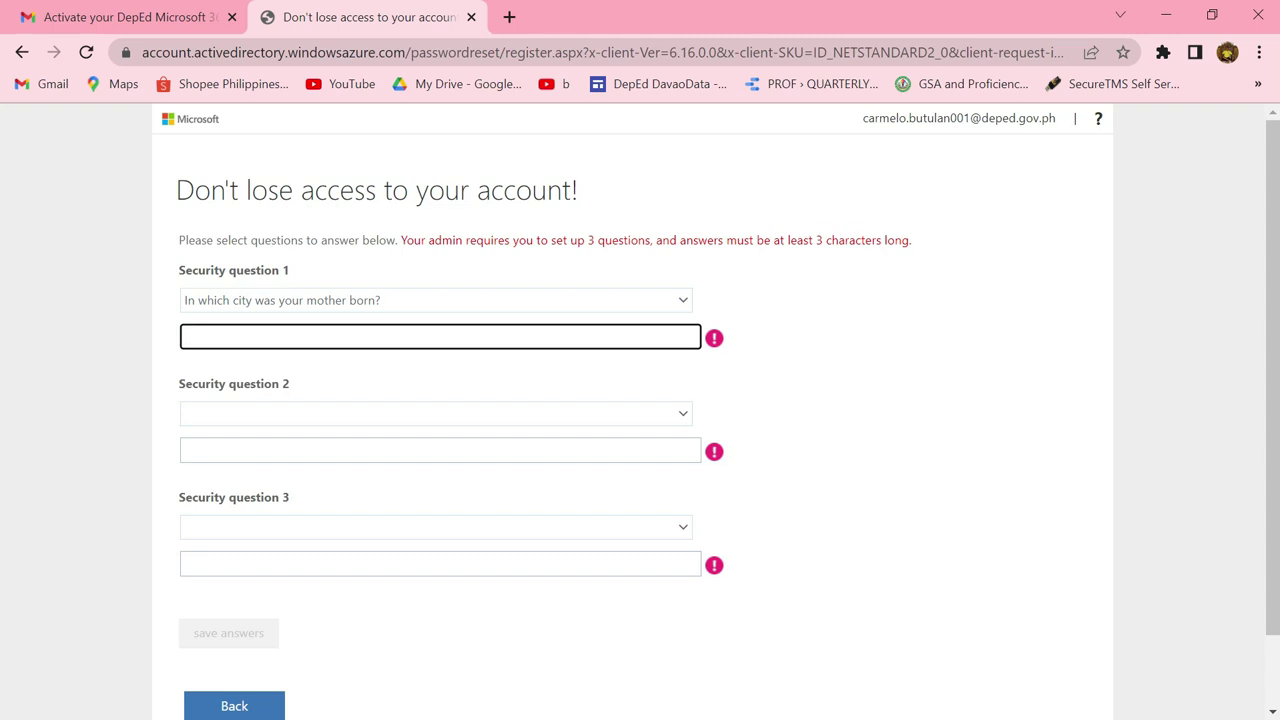
Step: Choose the favourite sport as security question 2 and type its answer
left_click(677, 413)
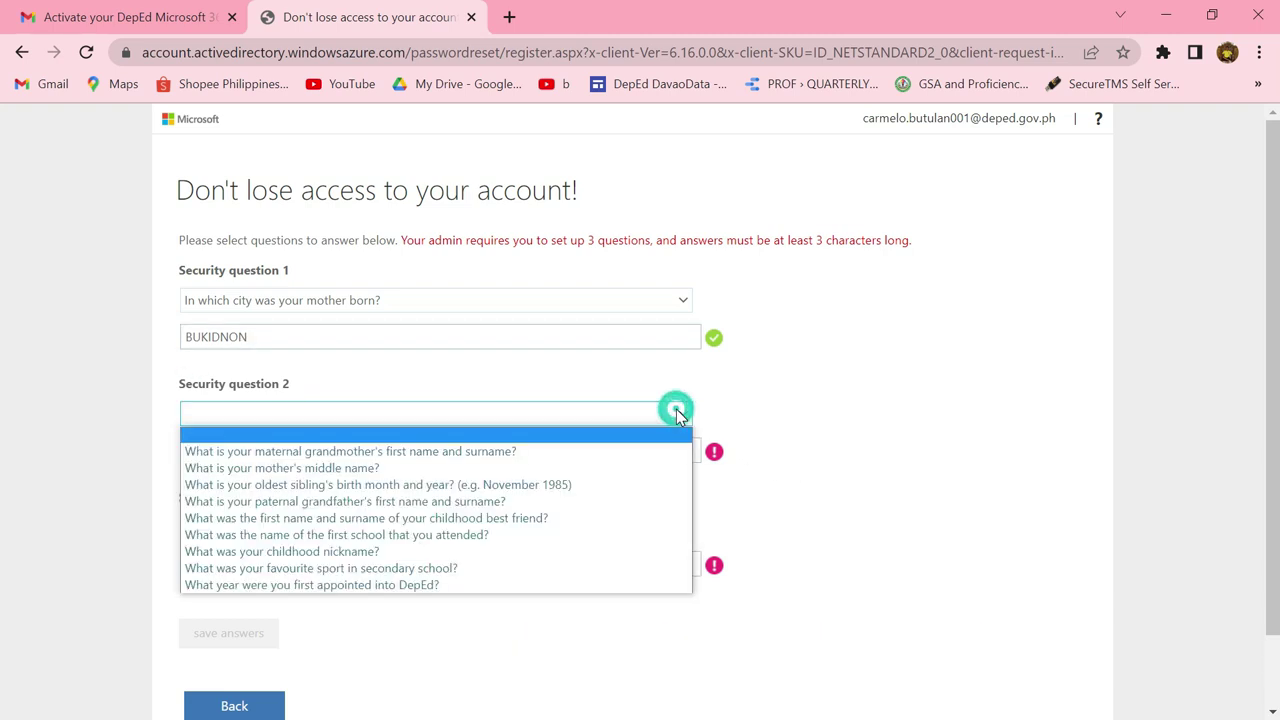
left_click(380, 568)
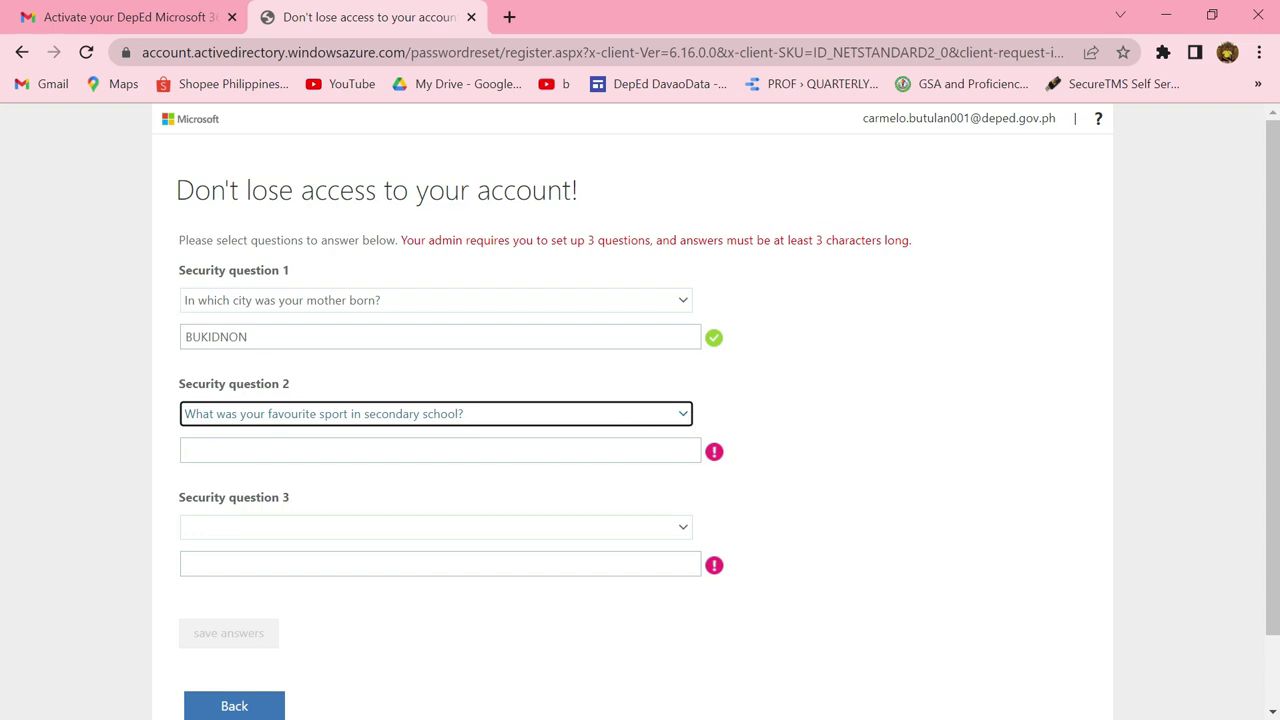
left_click(420, 449)
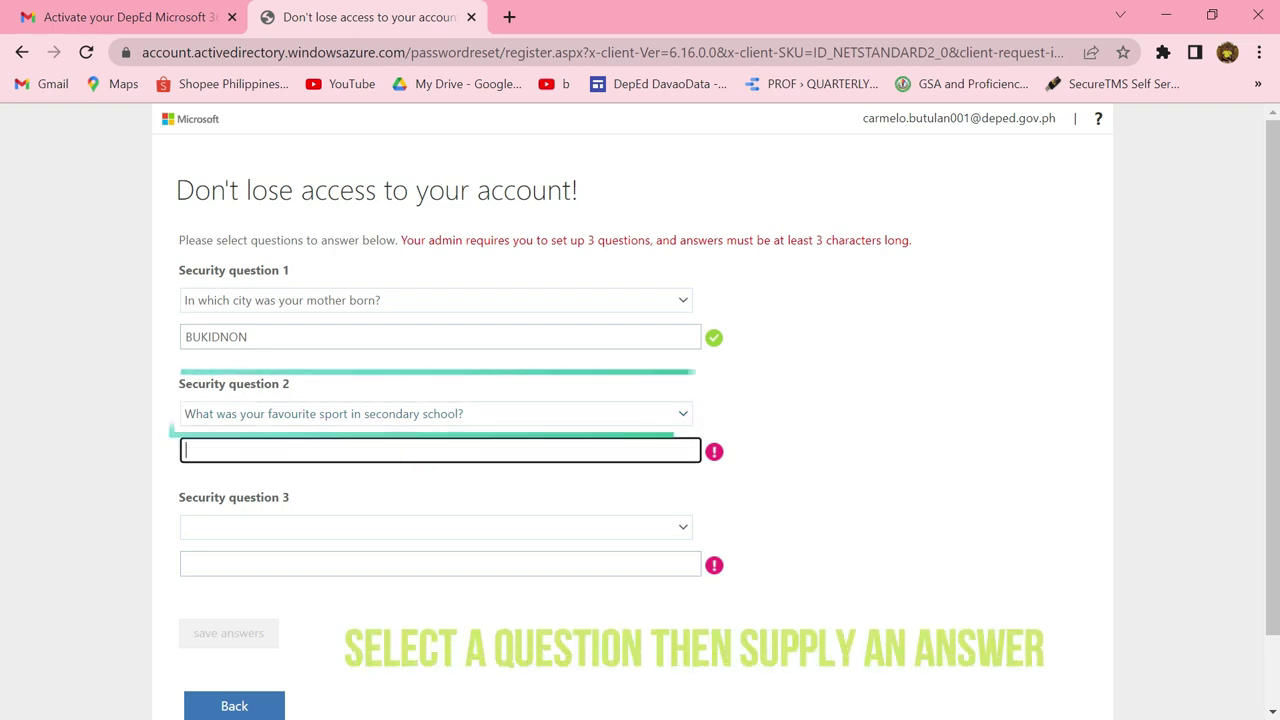
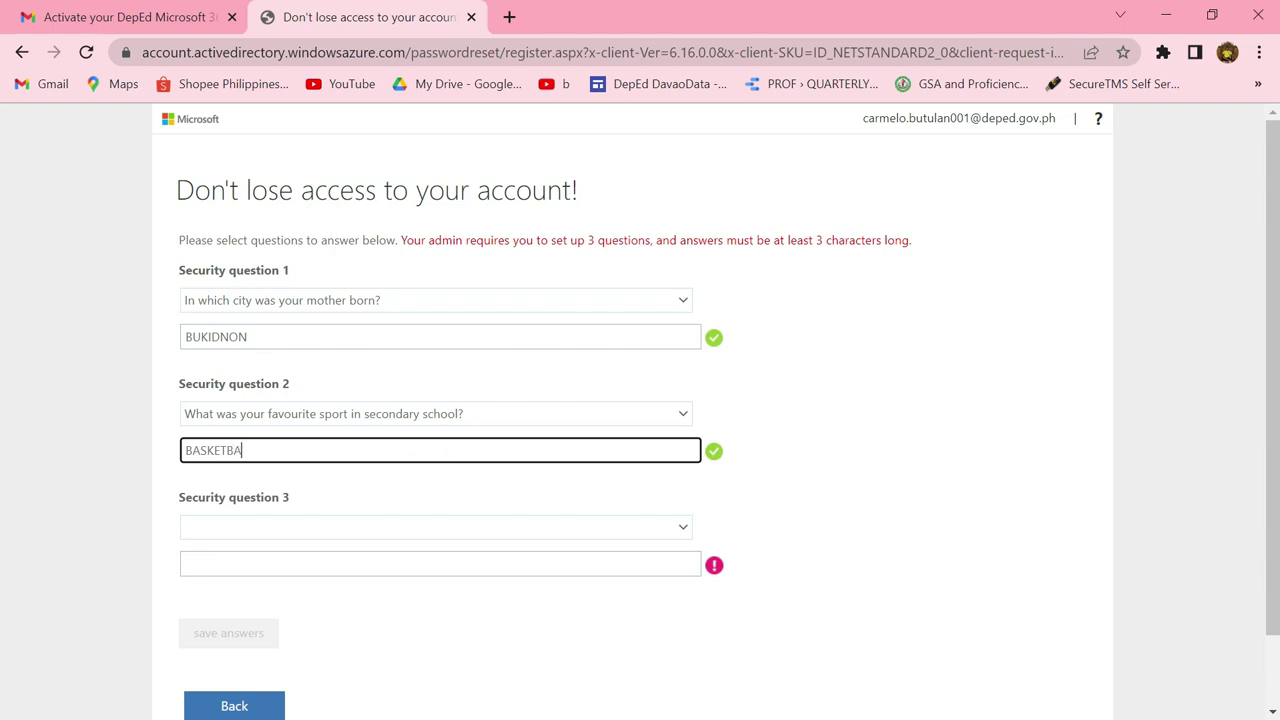
Step: Choose the DepEd appointment year as question 3, answer it, and save all answers
left_click(337, 527)
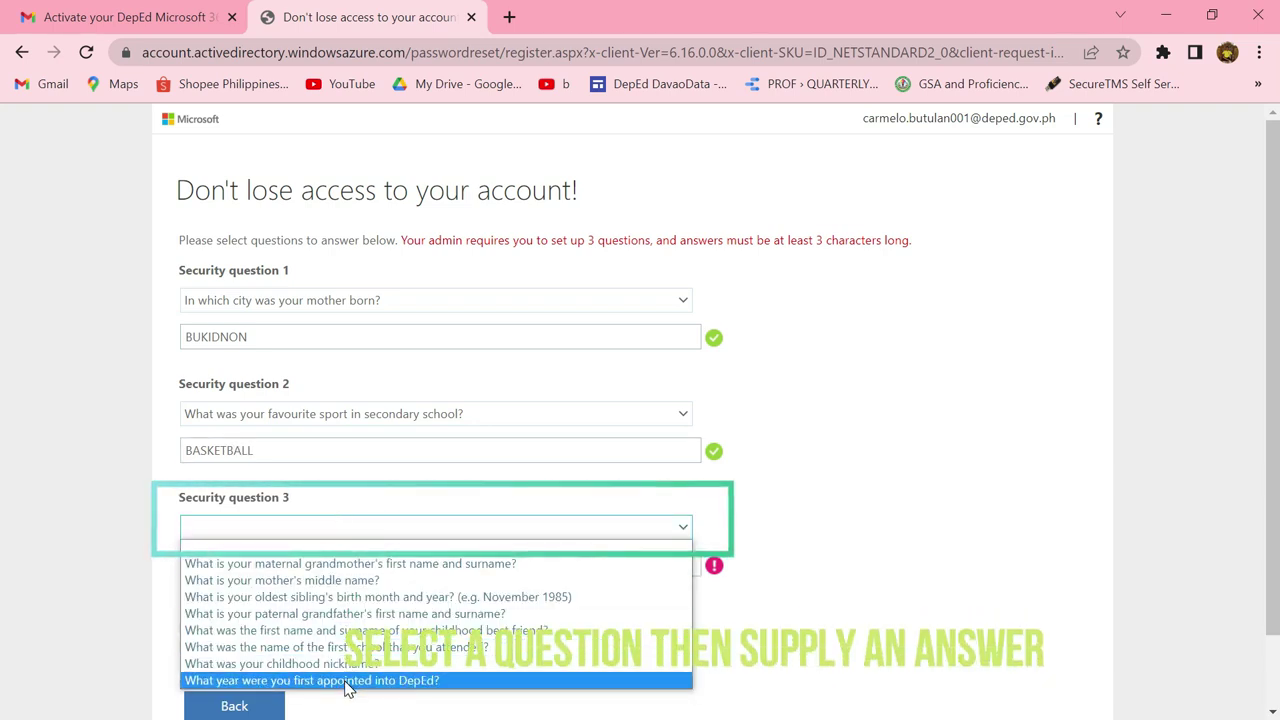
left_click(347, 682)
left_click(330, 564)
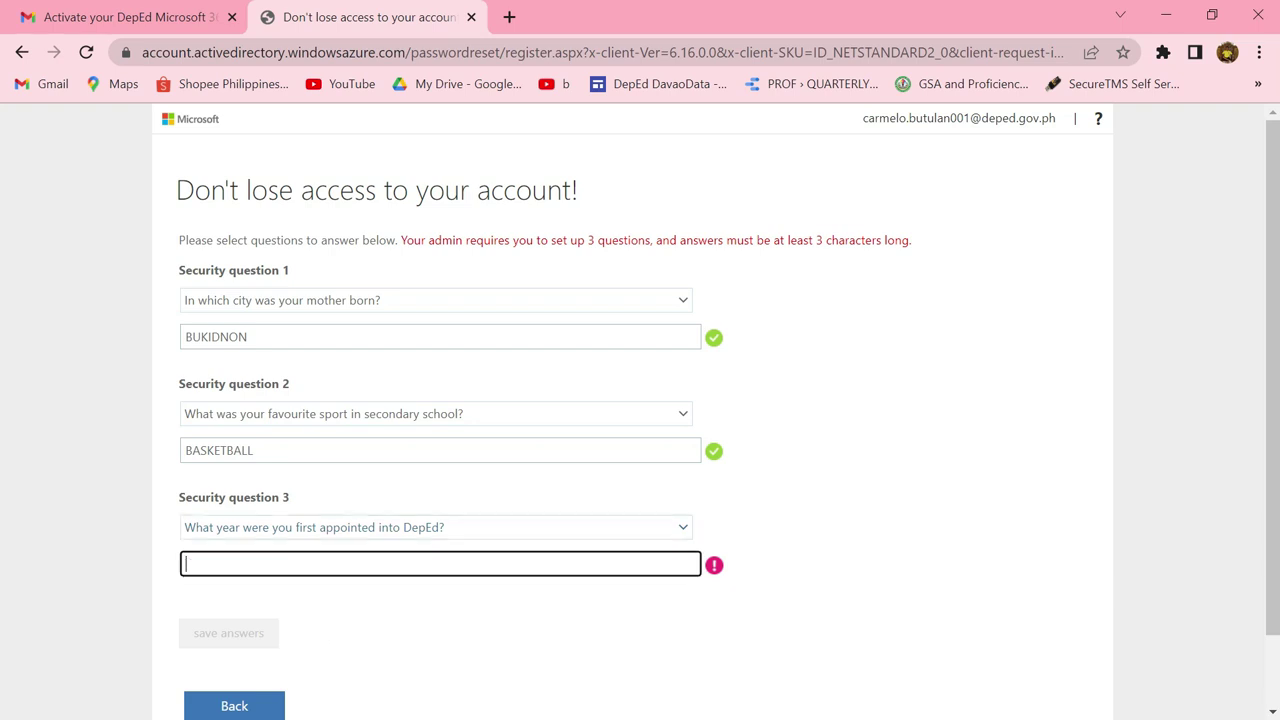
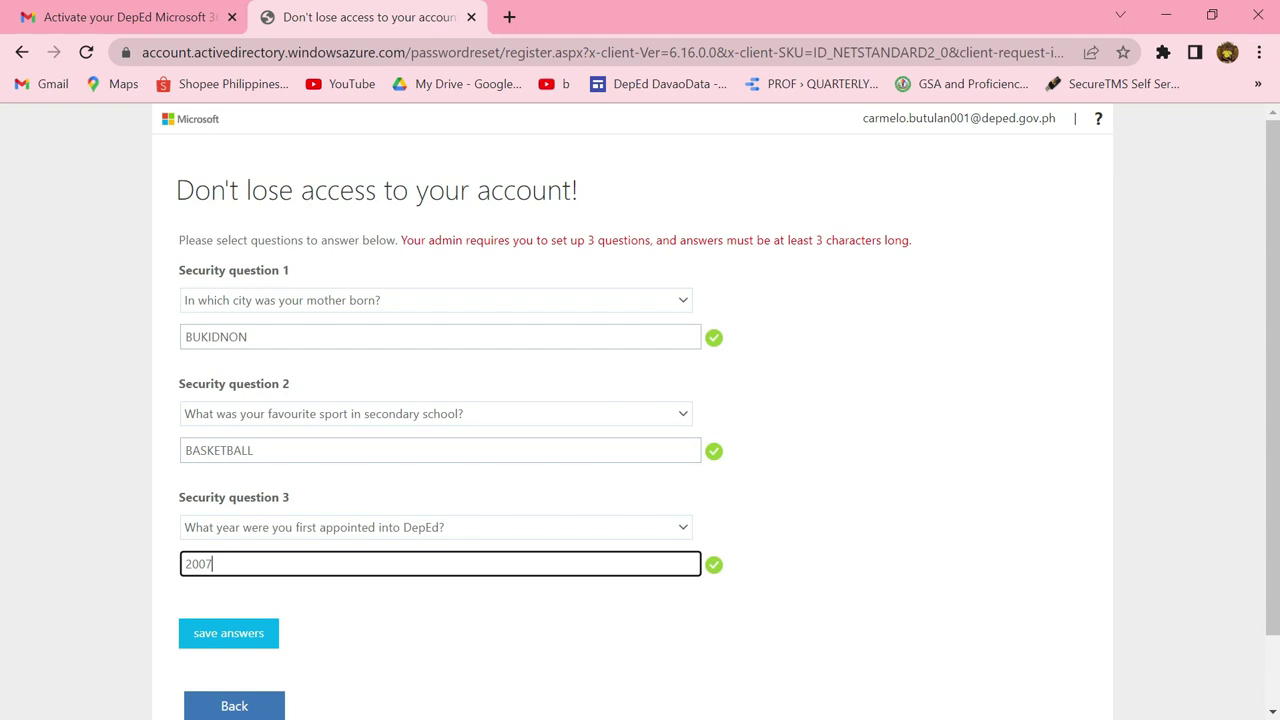
left_click(240, 640)
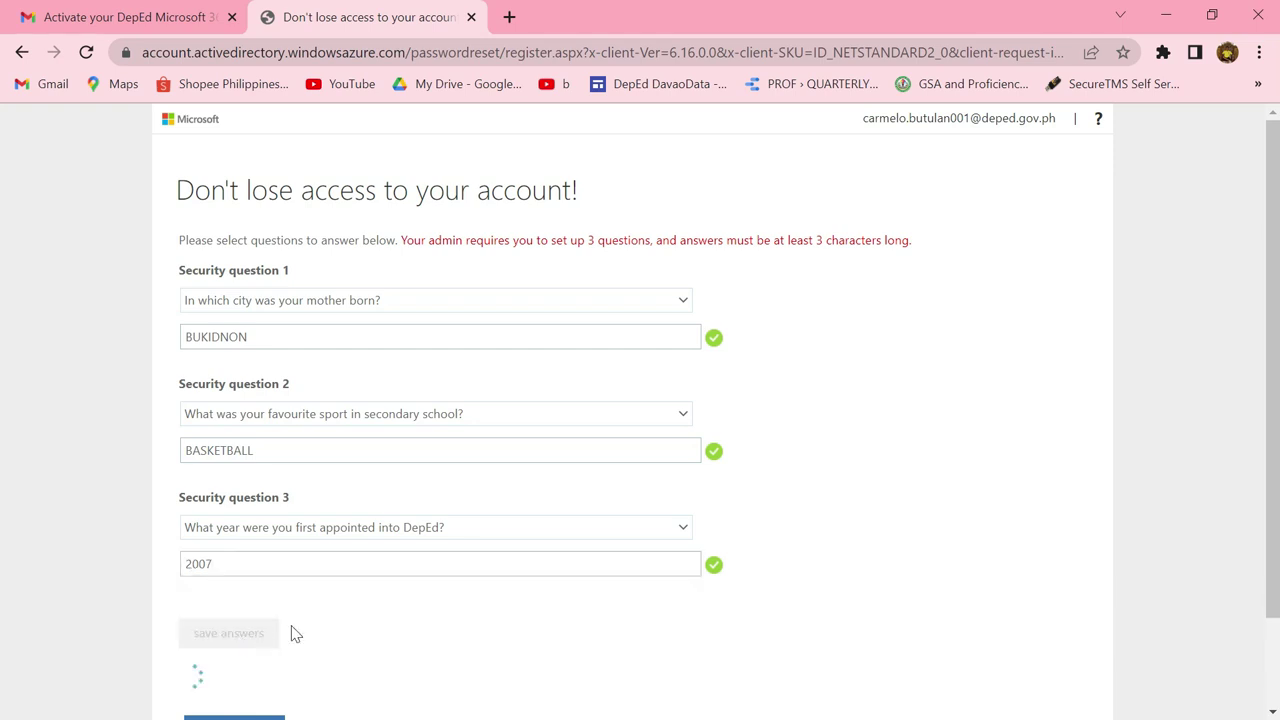
scroll(320, 634, "down", 2)
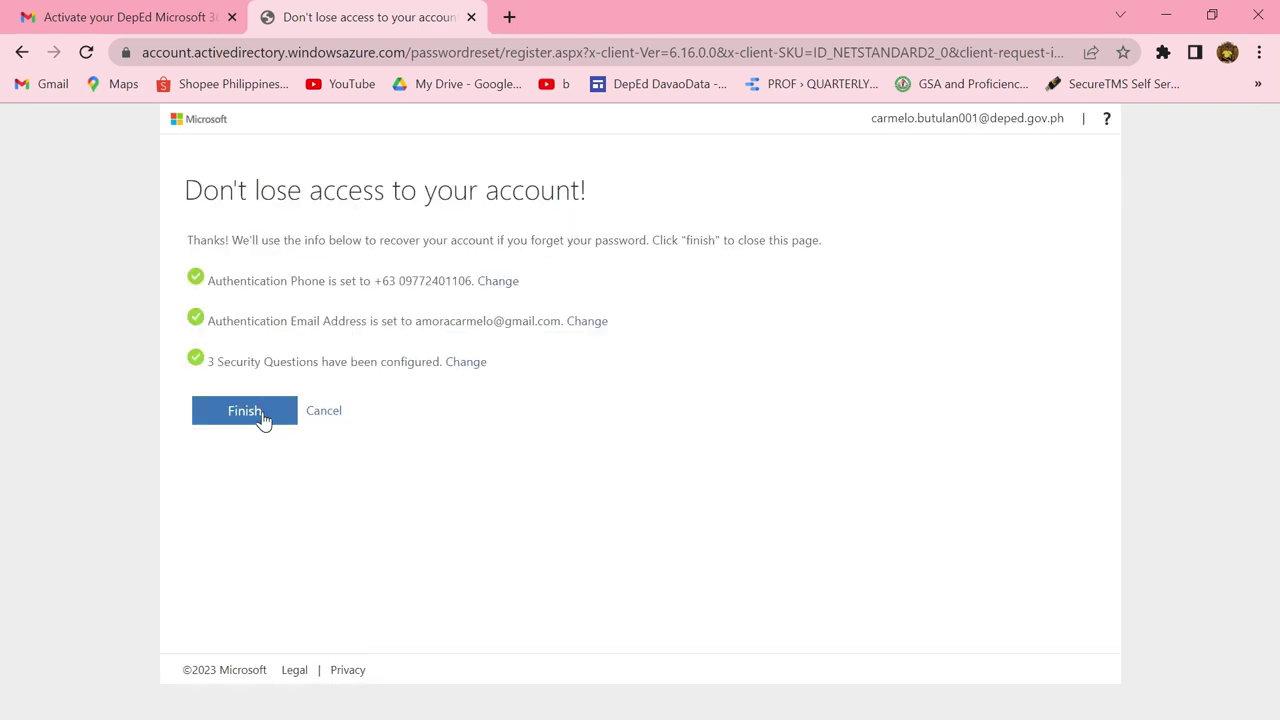
Step: Finish recovery setup and answer Stay signed in? with Don't show this again ticked
left_click(262, 418)
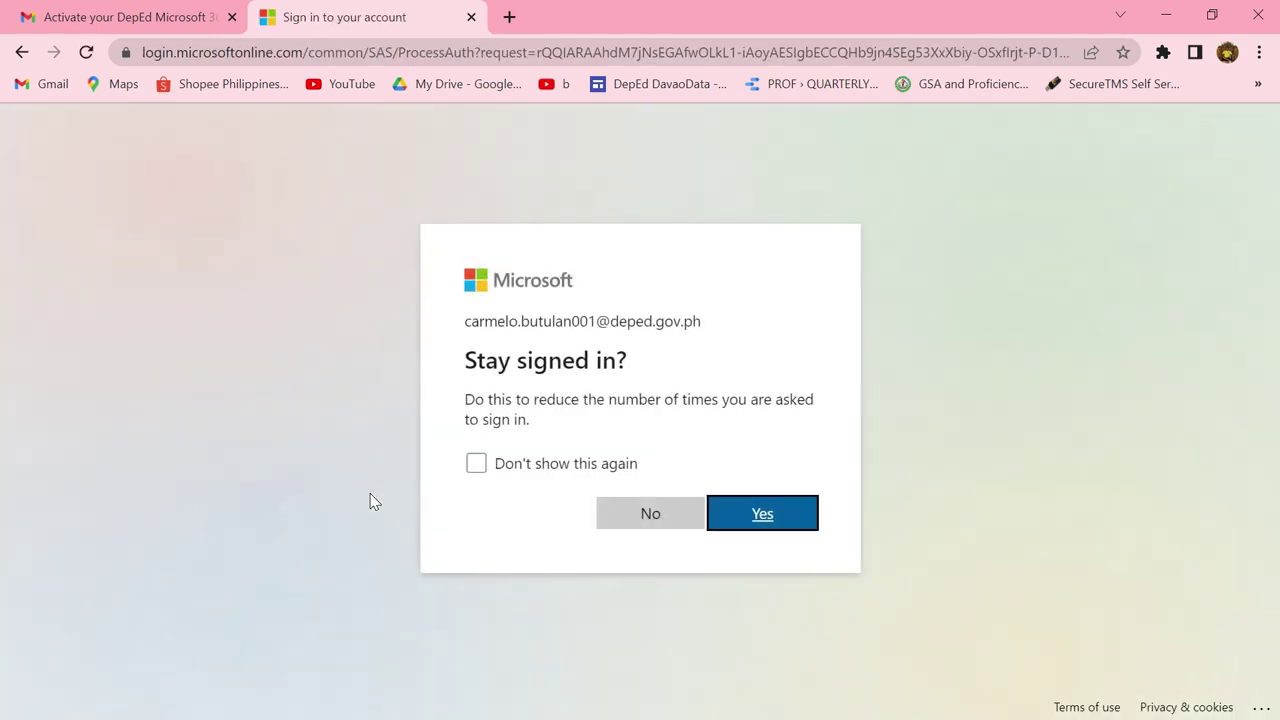
left_click(476, 463)
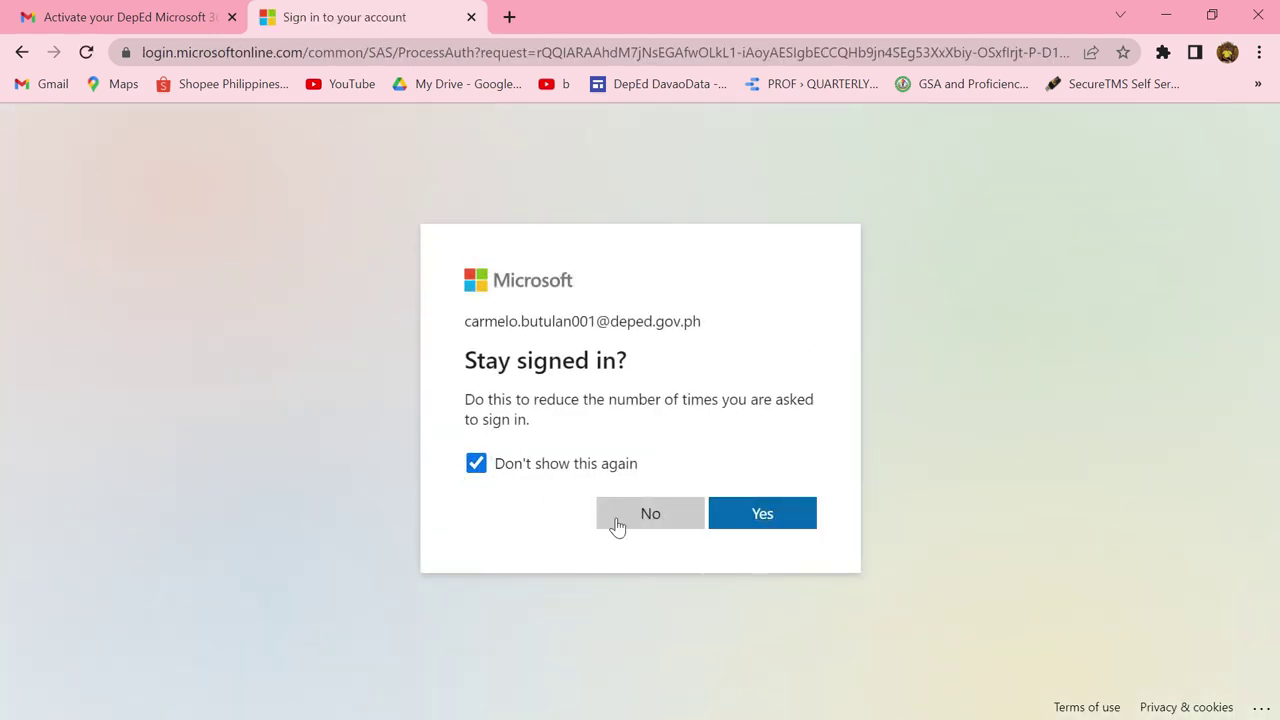
left_click(750, 527)
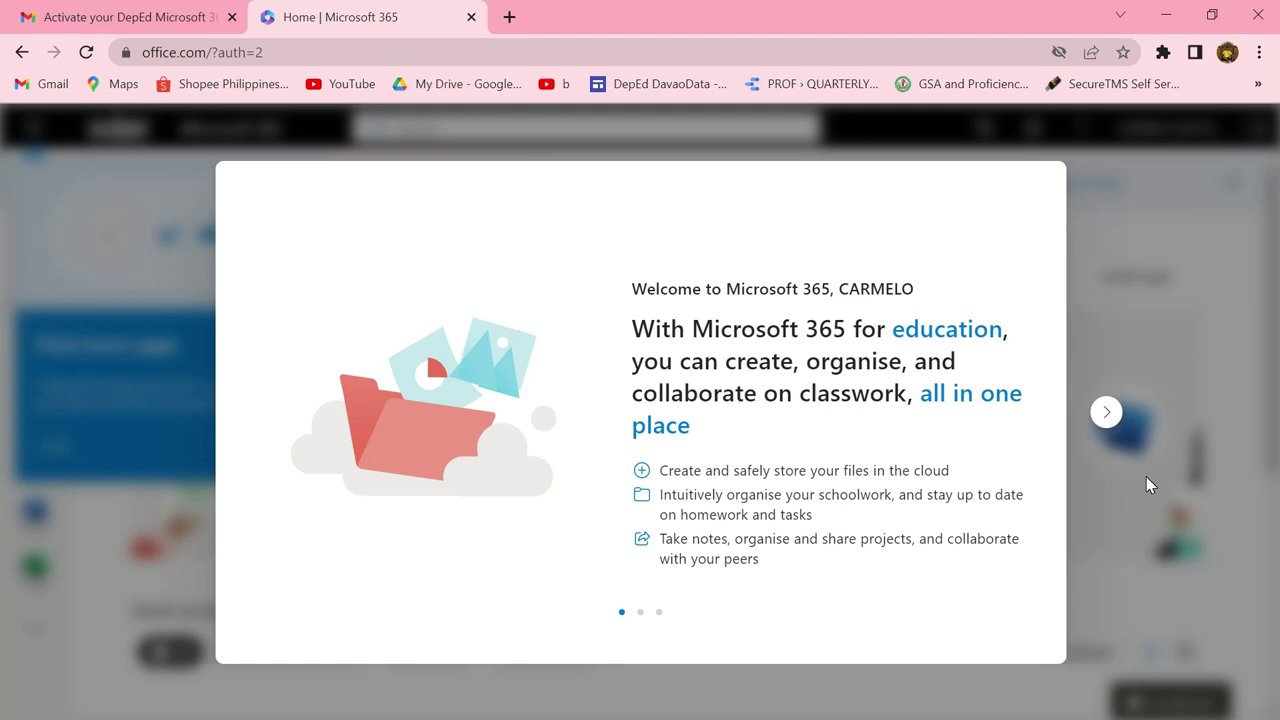
Step: Page through the three Microsoft 365 for education welcome slides and close the tour
left_click(1106, 414)
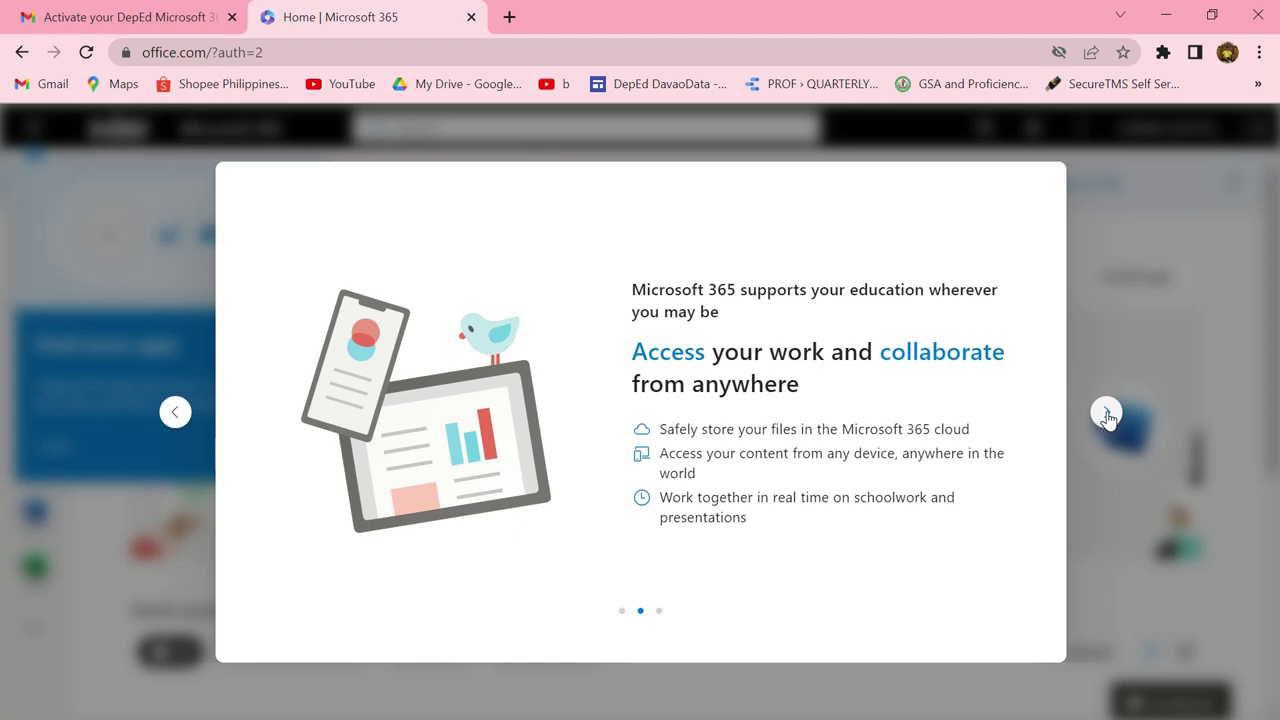
left_click(1107, 414)
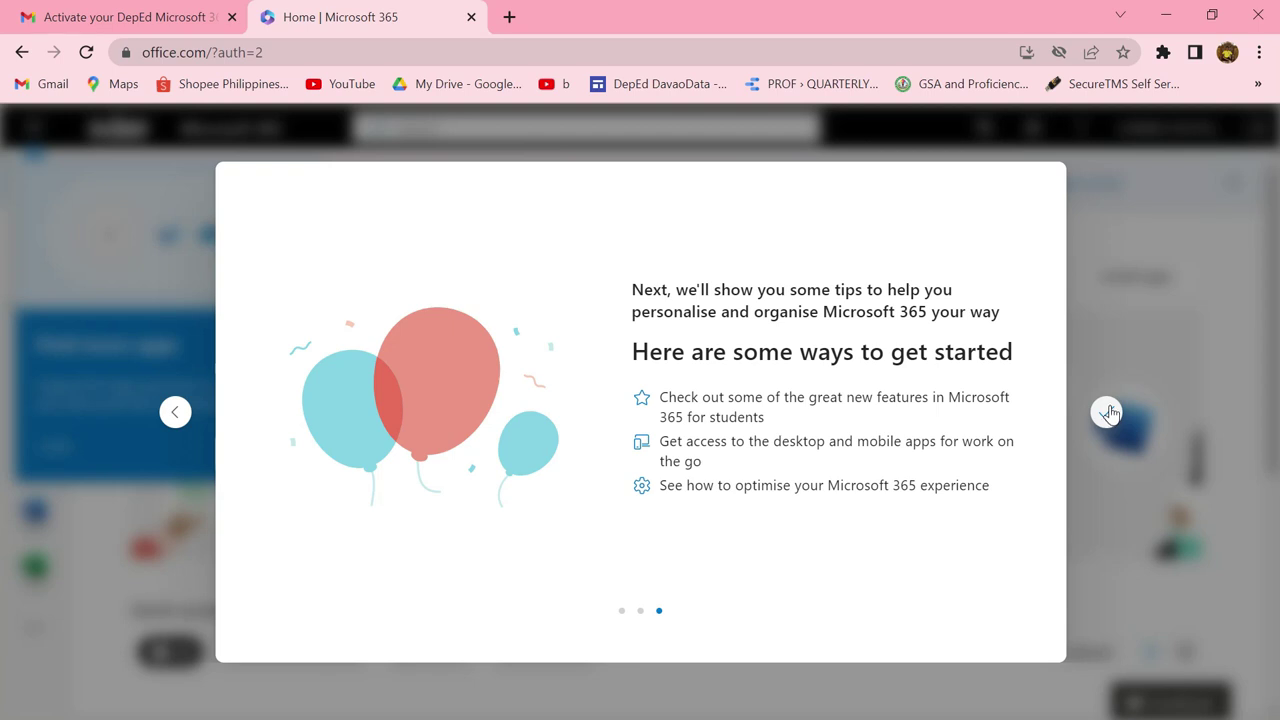
left_click(1108, 413)
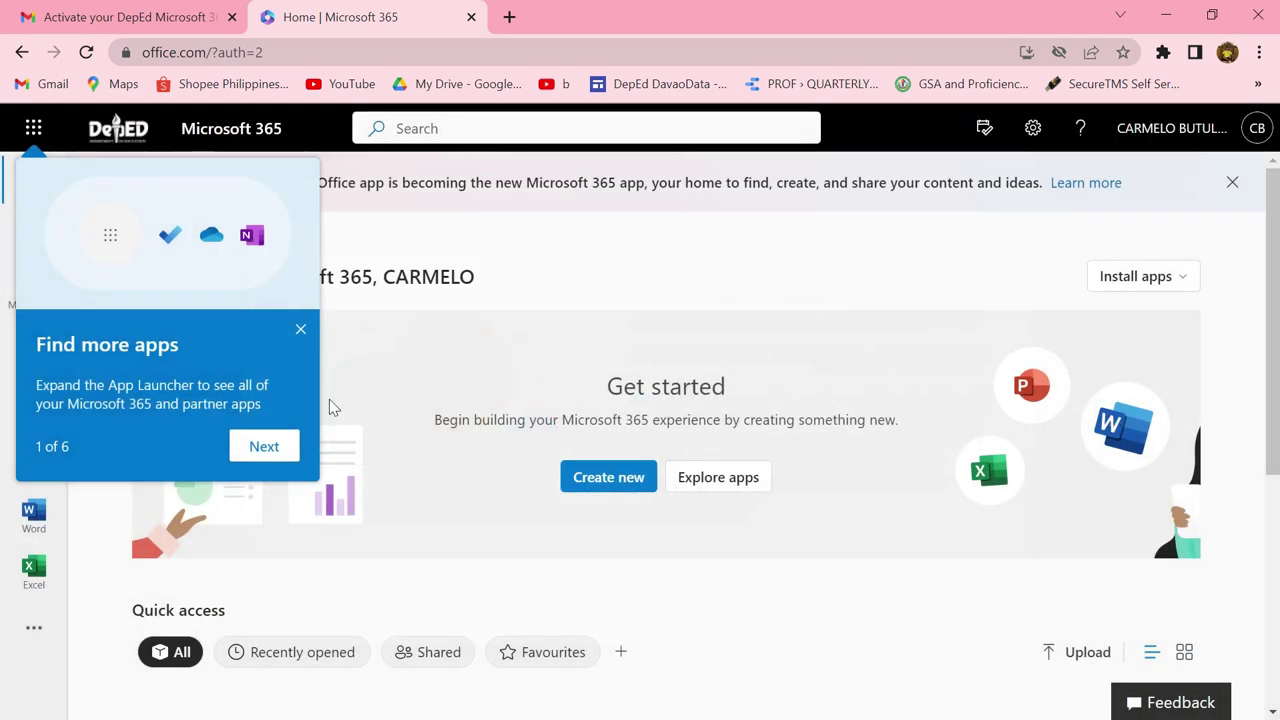
Step: Advance past the tour tips, including Manage your content
left_click(264, 447)
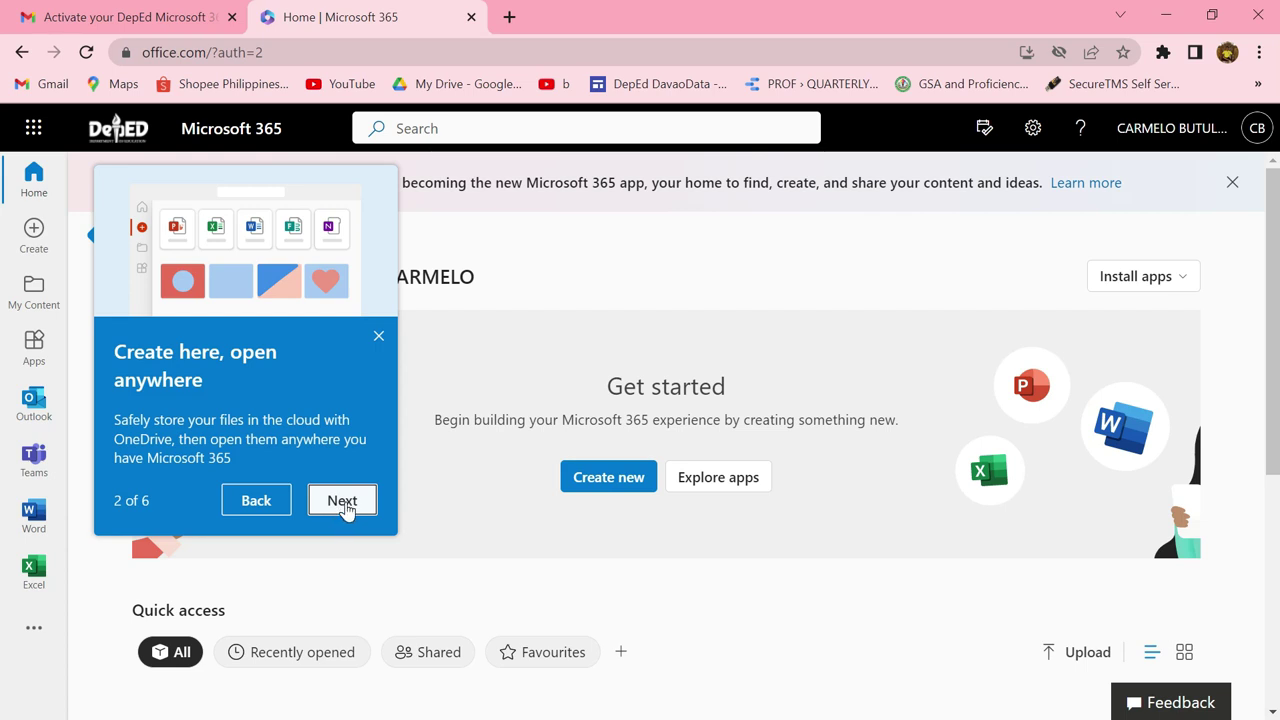
left_click(343, 503)
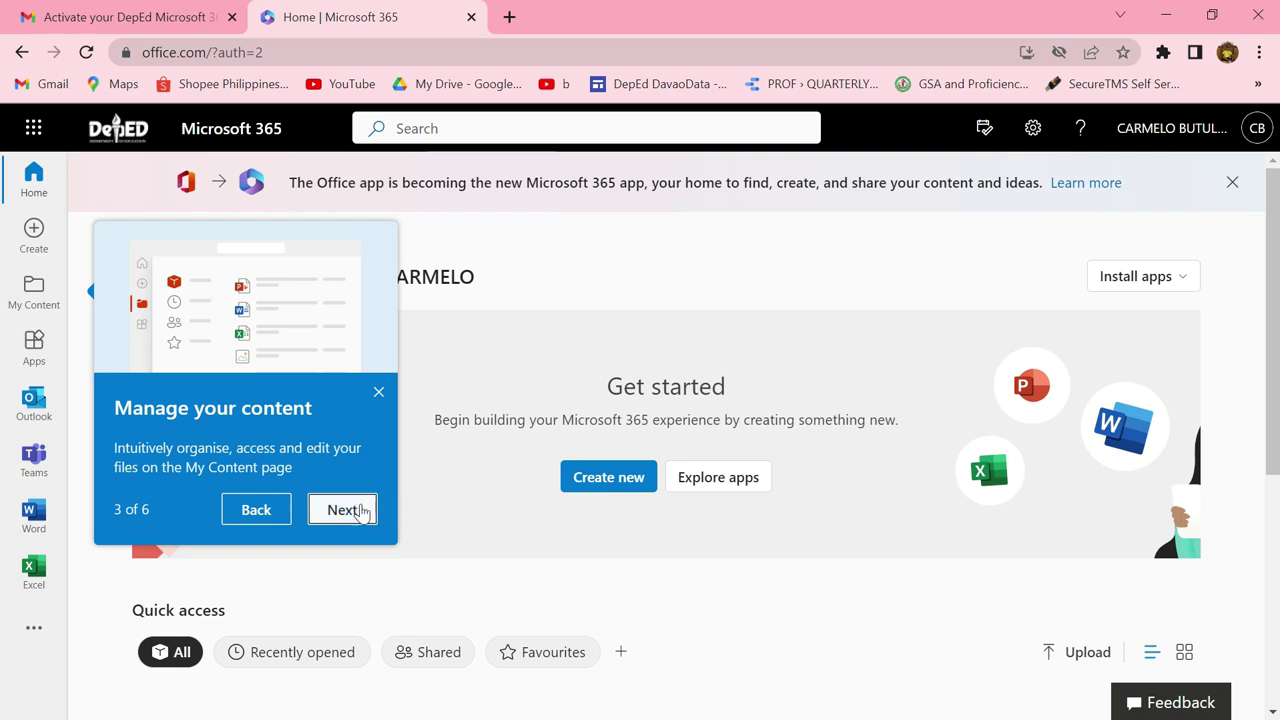
left_click(360, 511)
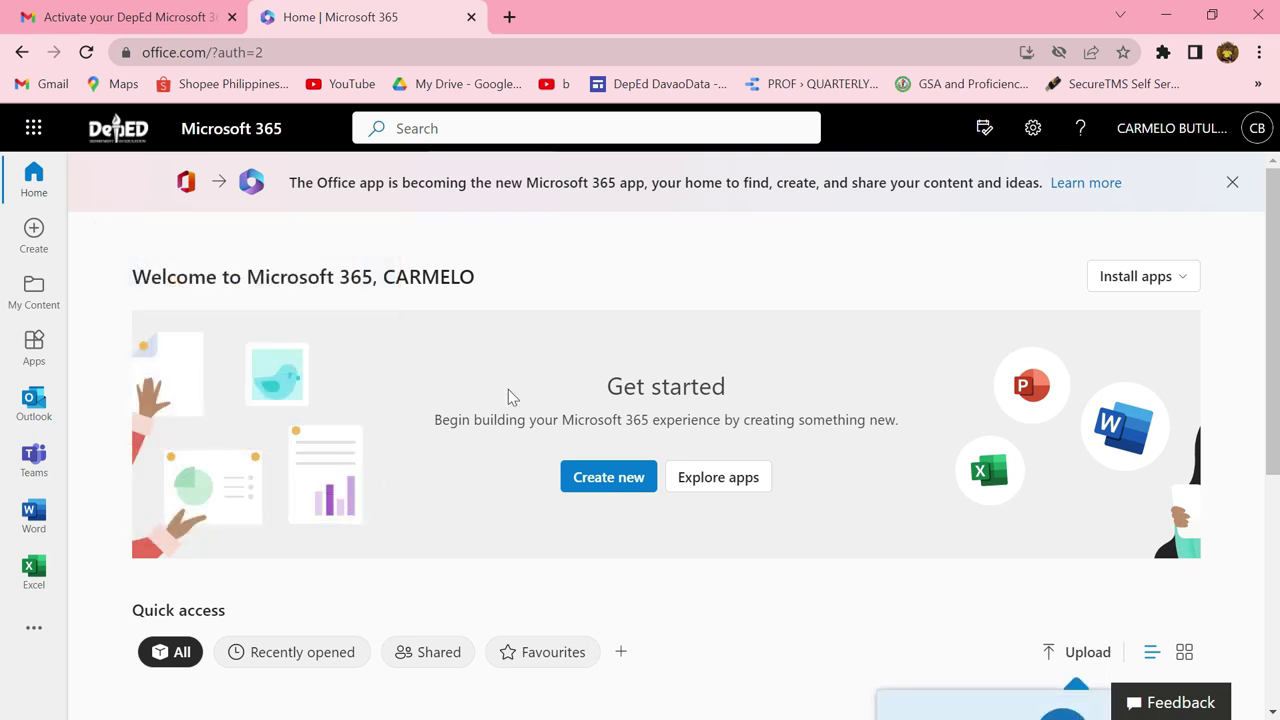
scroll(600, 383, "down", 1)
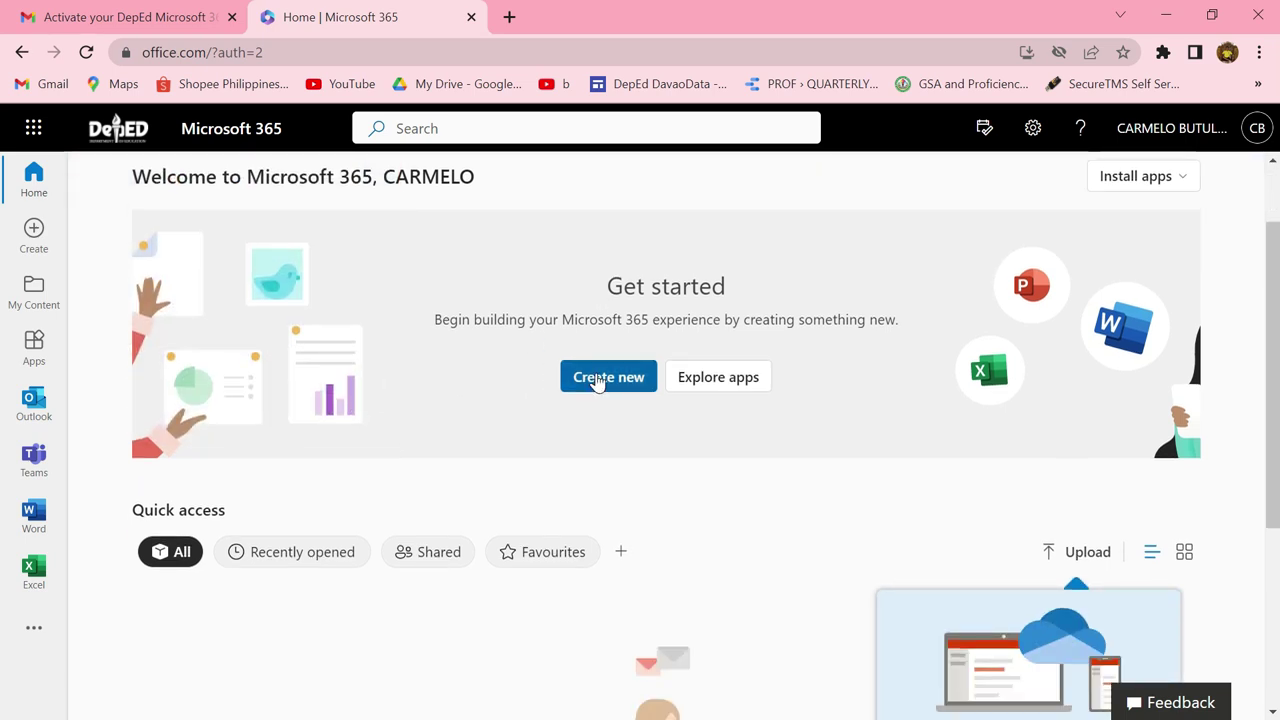
scroll(597, 383, "down", 1)
scroll(597, 383, "up", 2)
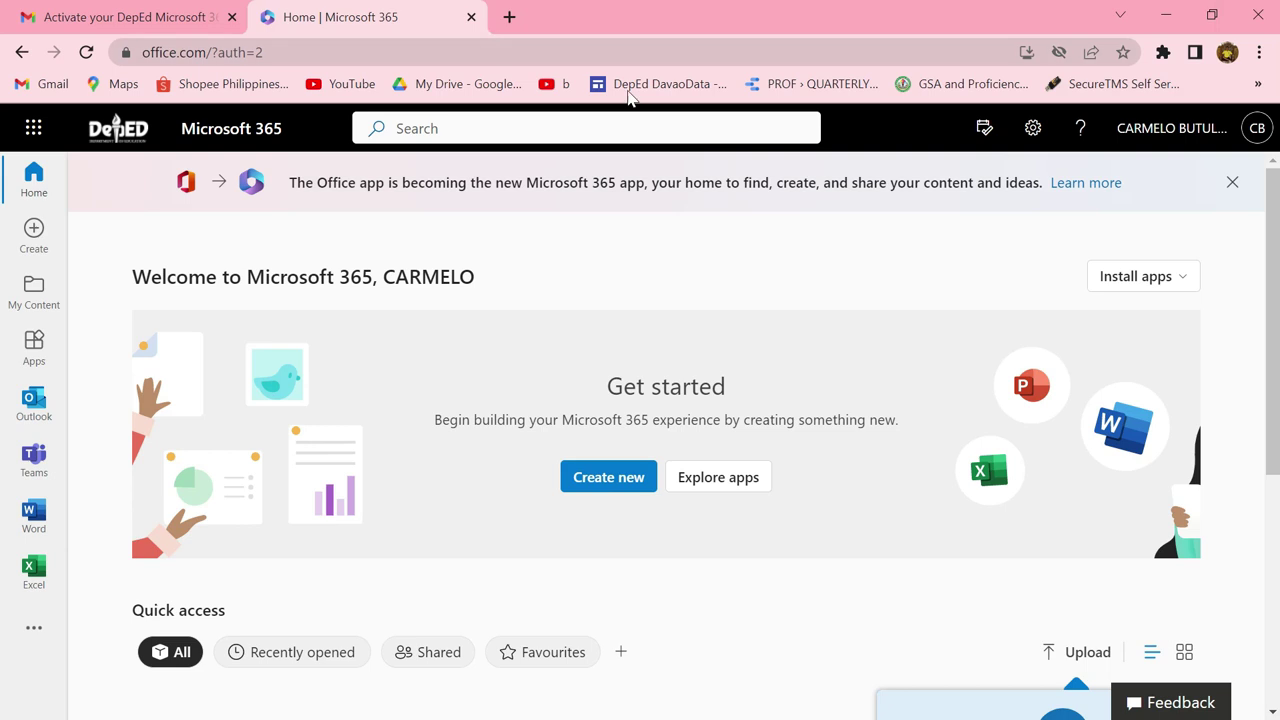
Step: Bookmark the page as 'Home | Microsoft 365' on the Bookmarks bar
left_click(1123, 52)
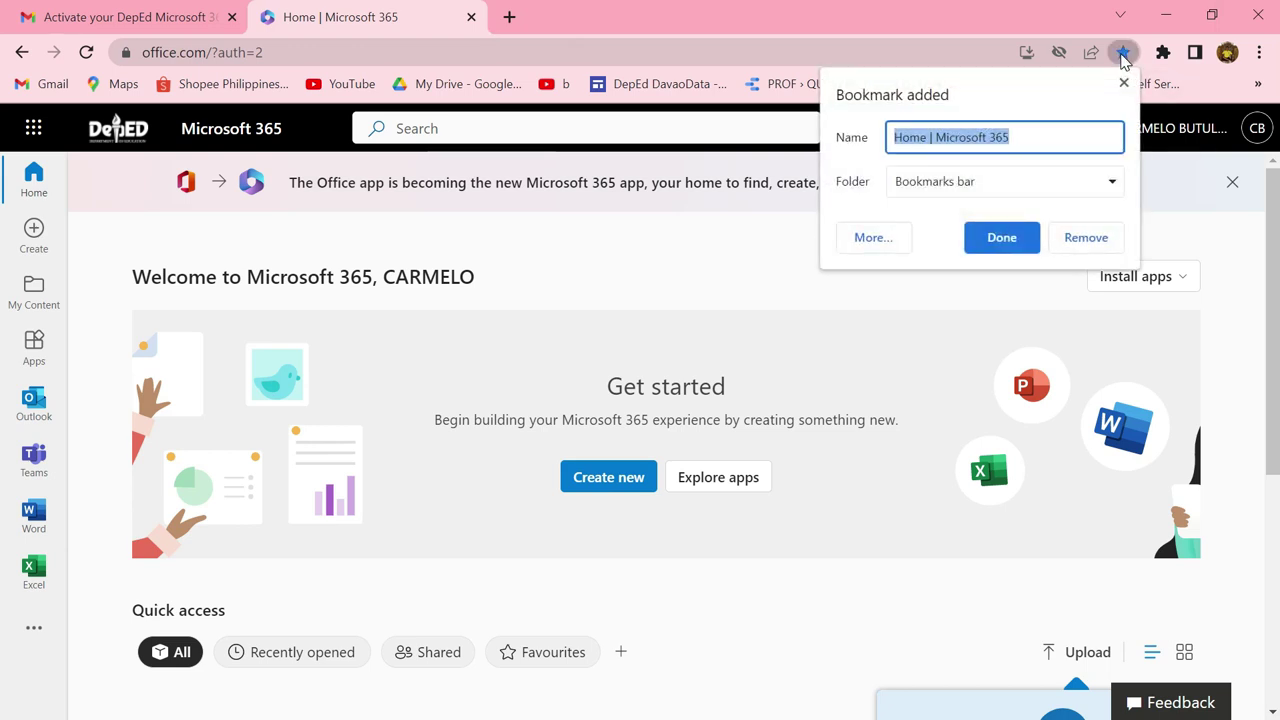
left_click(990, 245)
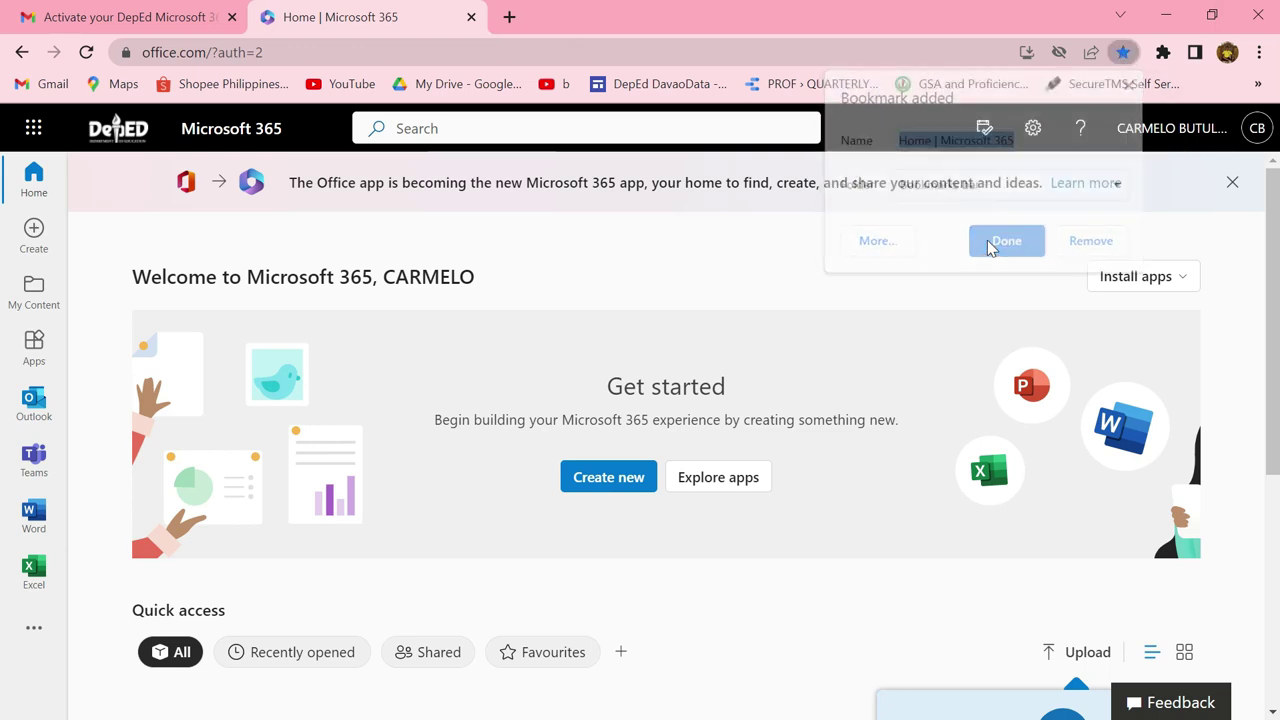